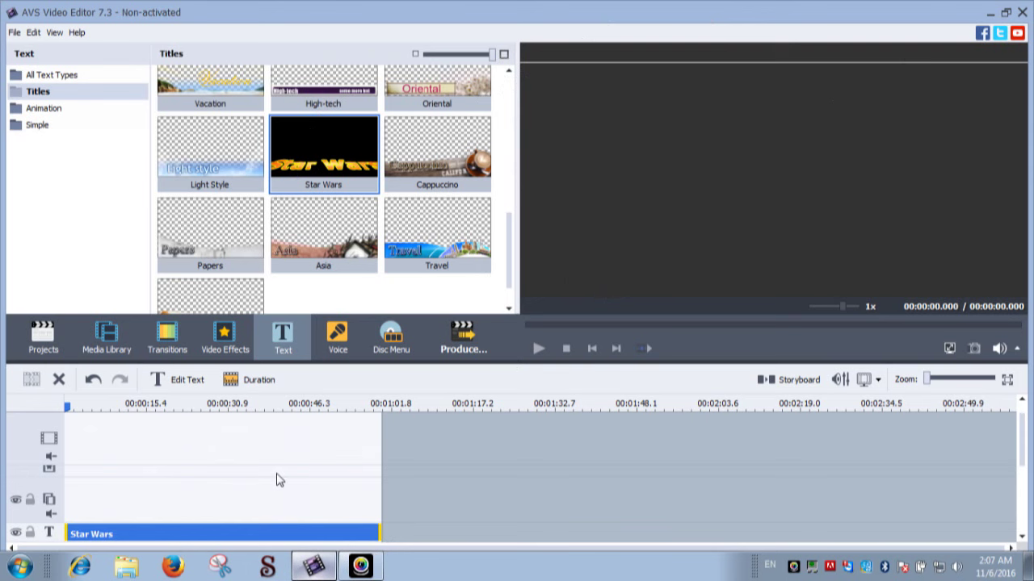
Step: Open the Star Wars title in the Text editor and select its Star Wars text object
{"action": "left_click", "coordinate": [314, 566]}
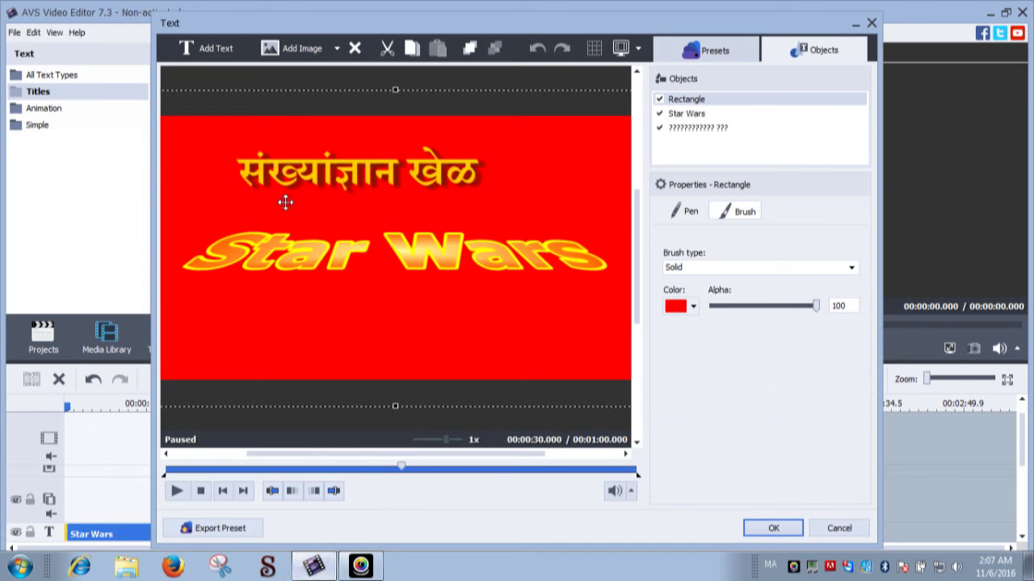
{"action": "left_click", "coordinate": [342, 266]}
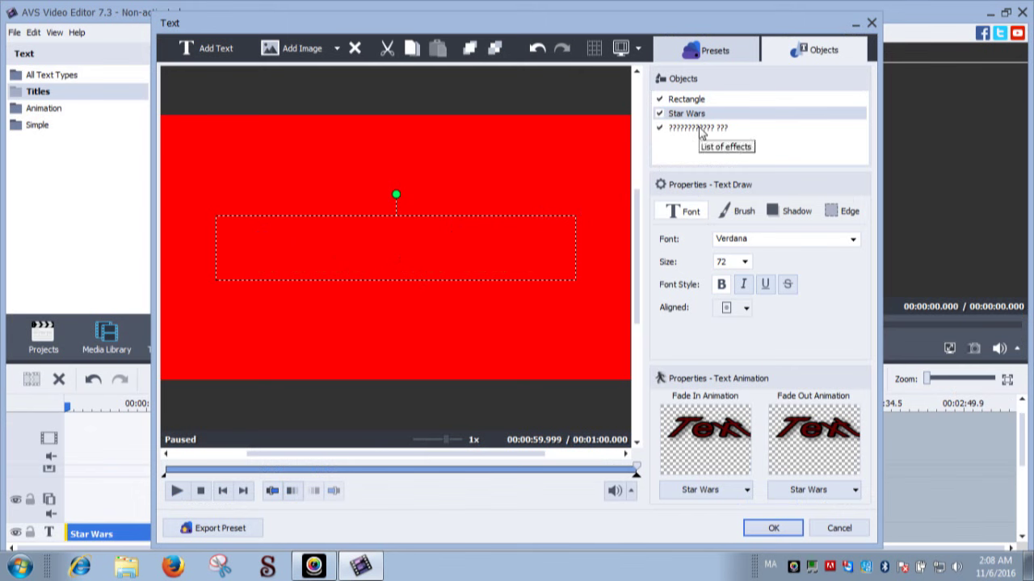
{"action": "left_click", "coordinate": [363, 237]}
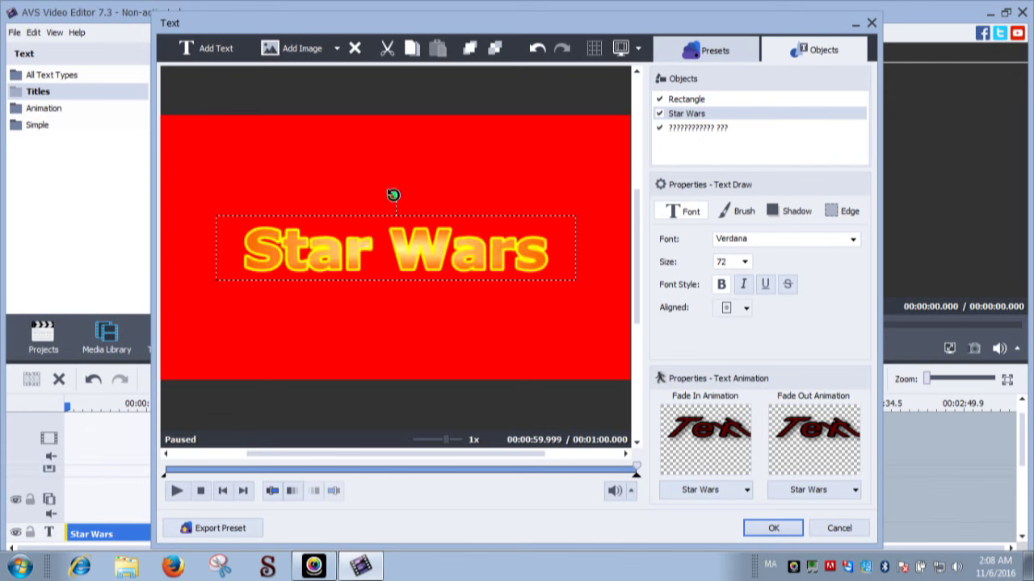
{"action": "left_click", "coordinate": [393, 194]}
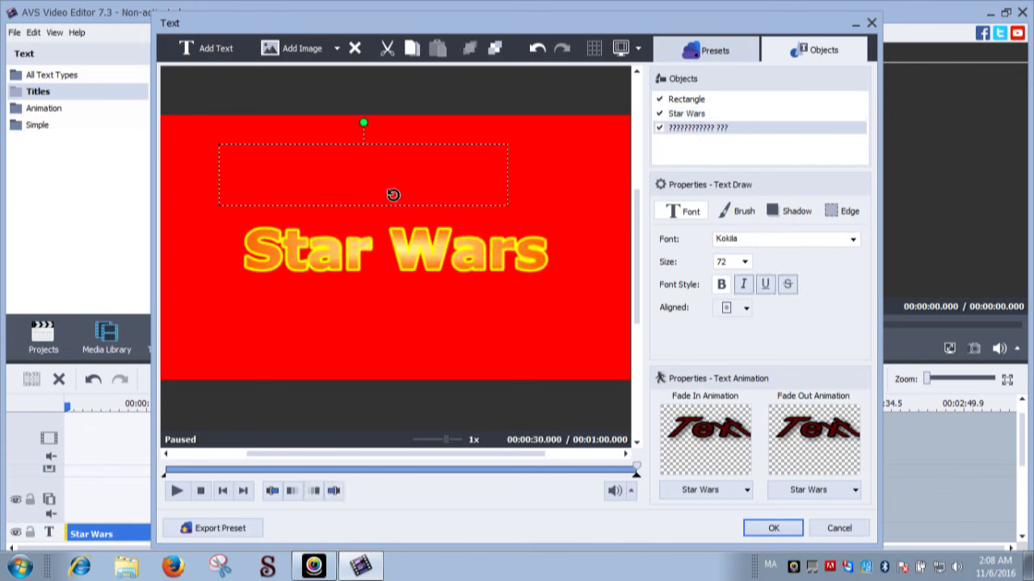
{"action": "right_click", "coordinate": [392, 195]}
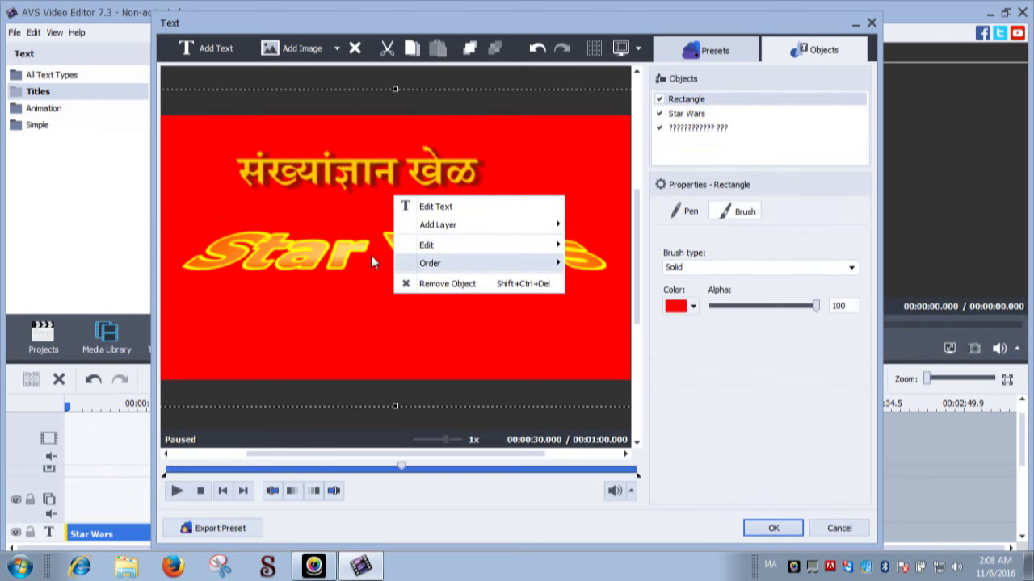
{"action": "left_click", "coordinate": [312, 236]}
{"action": "left_click", "coordinate": [312, 236]}
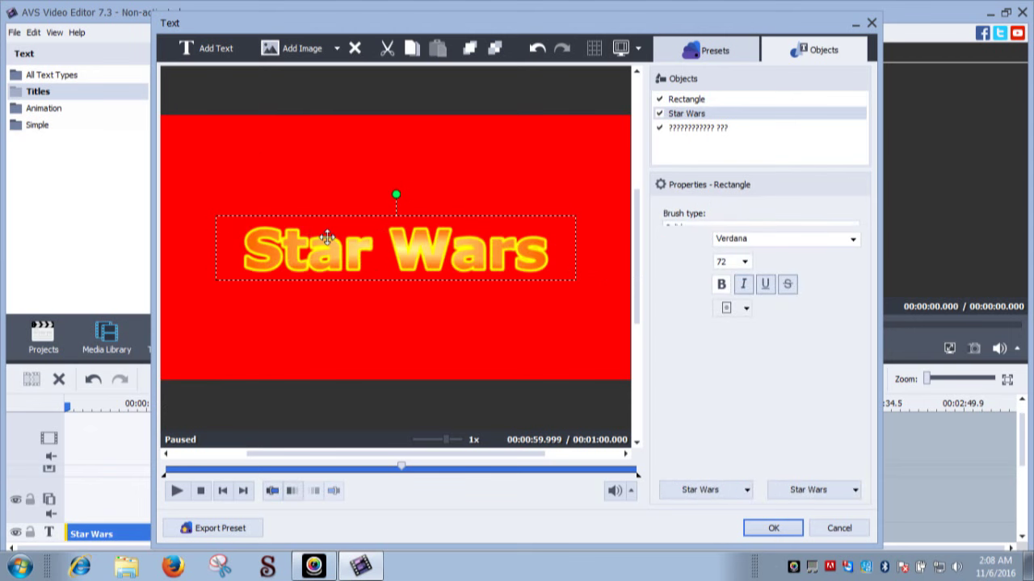
Step: Replace 'Star Wars' with the Marathi credit 'सहभाग-' followed by two comma-separated participants' names
{"action": "left_click", "coordinate": [552, 255]}
{"action": "key", "text": "BackSpace"}
{"action": "key", "text": "BackSpace"}
{"action": "key", "text": "BackSpace"}
{"action": "key", "text": "BackSpace"}
{"action": "key", "text": "BackSpace"}
{"action": "key", "text": "BackSpace"}
{"action": "key", "text": "BackSpace"}
{"action": "key", "text": "BackSpace"}
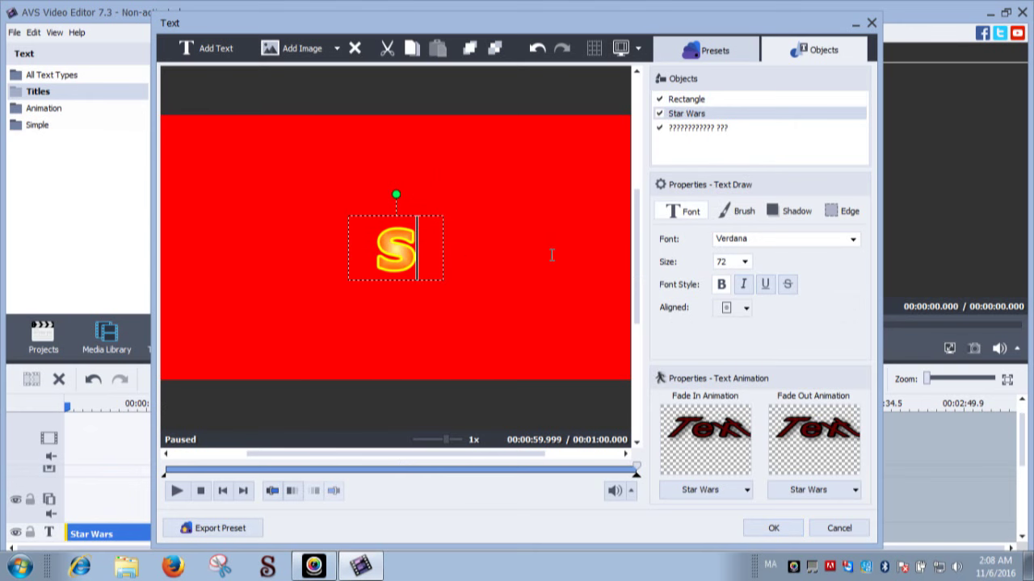
{"action": "key", "text": "BackSpace"}
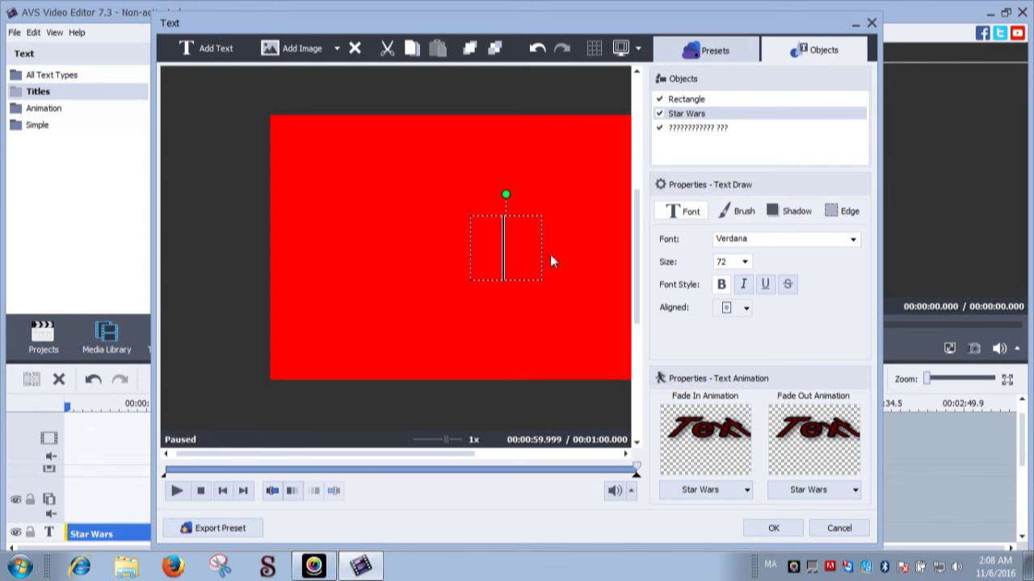
{"action": "type", "text": "सहभाग-"}
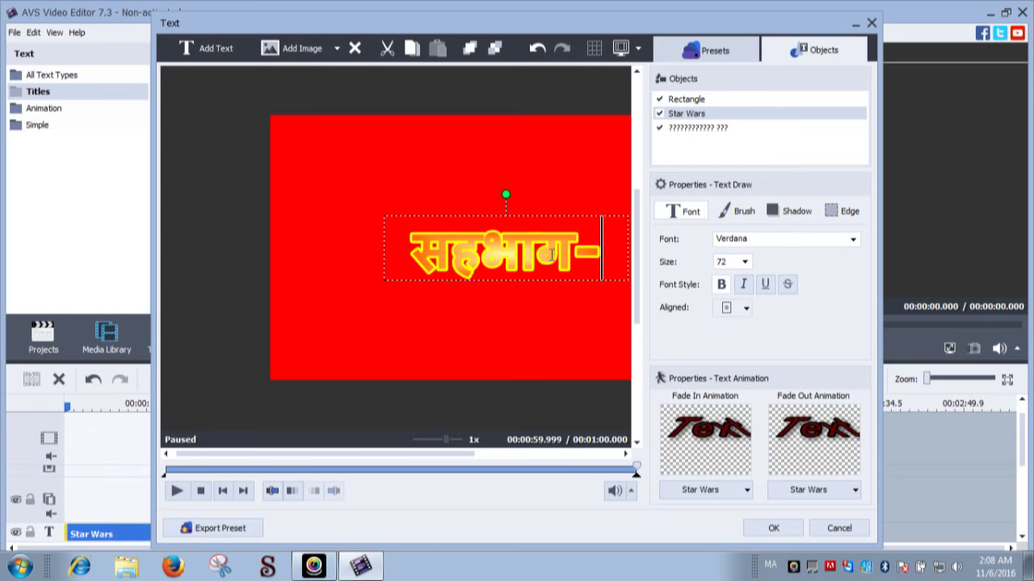
{"action": "type", "text": "जनार्धन"}
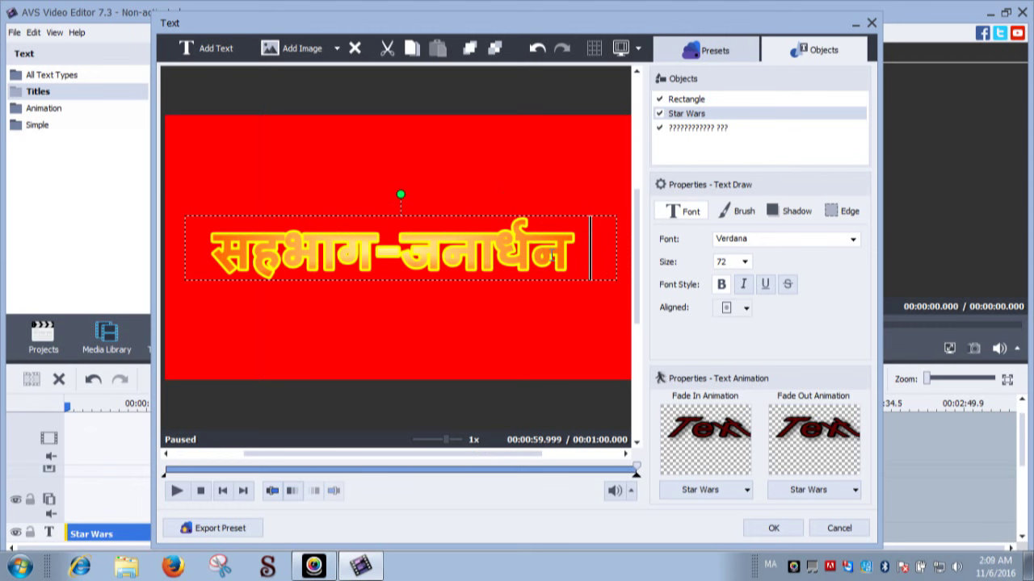
{"action": "type", "text": "लोखंडे,"}
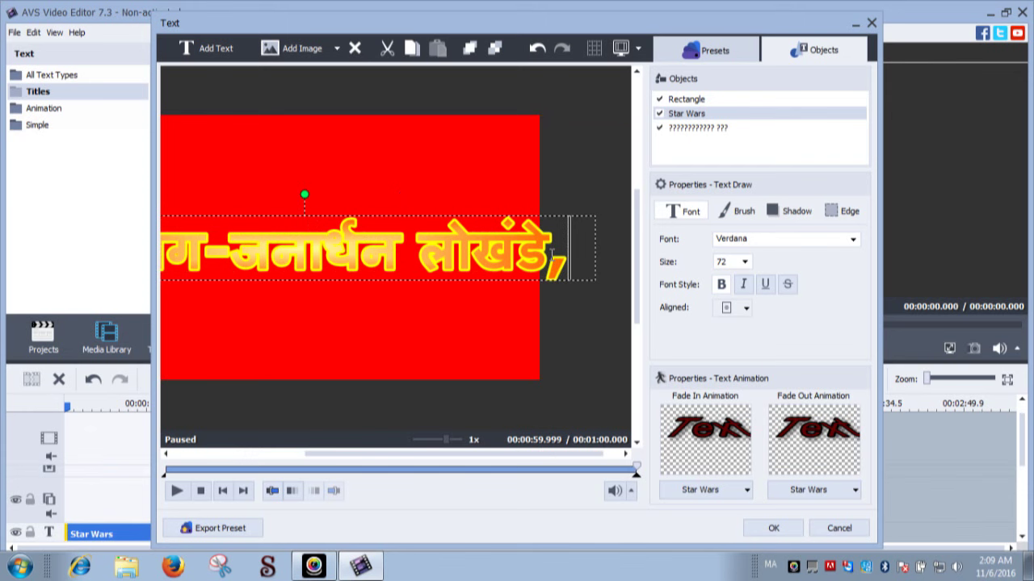
{"action": "type", "text": "सम्यक"}
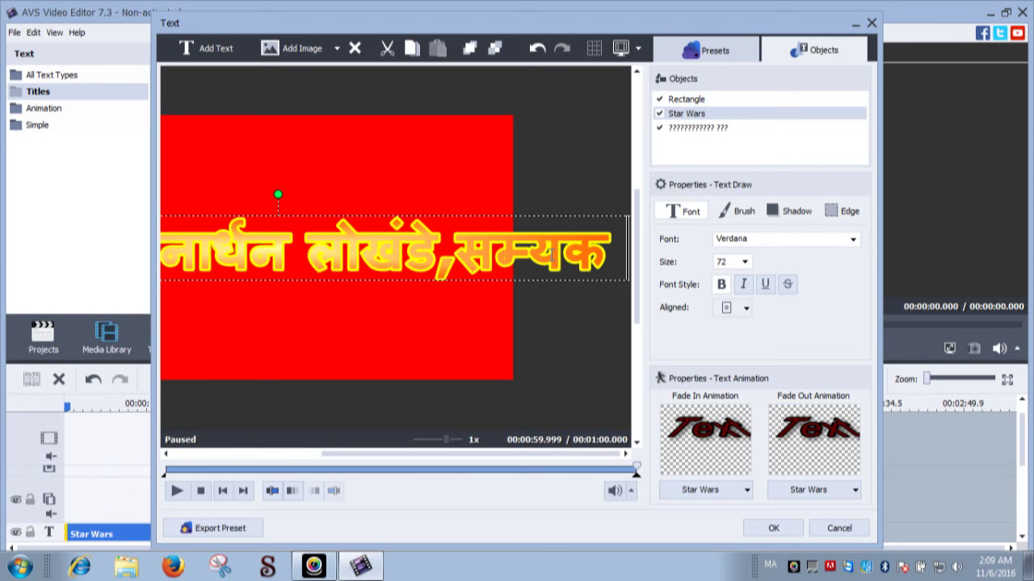
{"action": "type", "text": "लोखंडे,"}
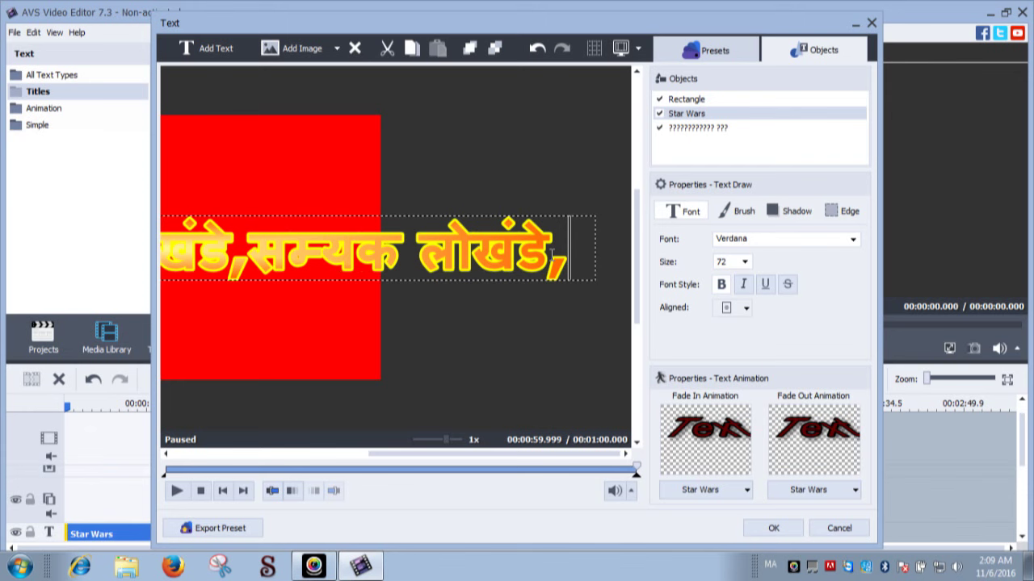
Step: Append two more participants' Marathi names to the credit, separated by a comma, without stray spaces
{"action": "type", "text": "स्वयं"}
{"action": "key", "text": "BackSpace"}
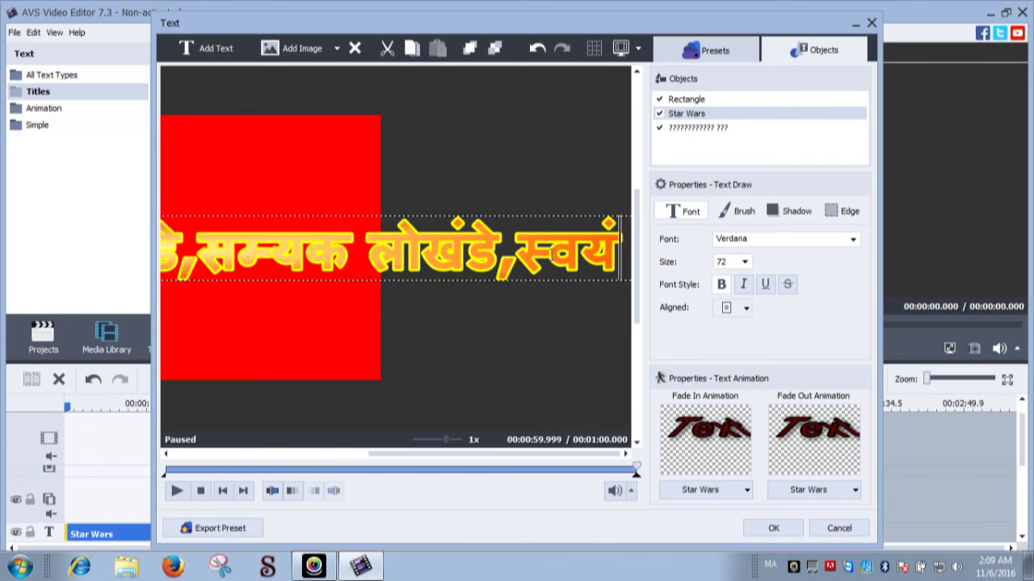
{"action": "type", "text": "म"}
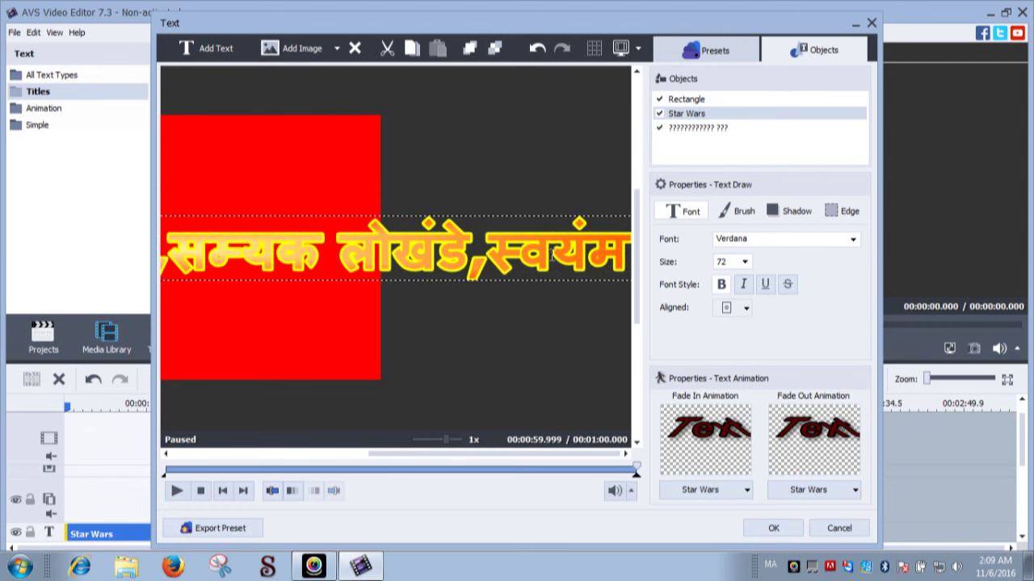
{"action": "type", "text": "भिंगावडे"}
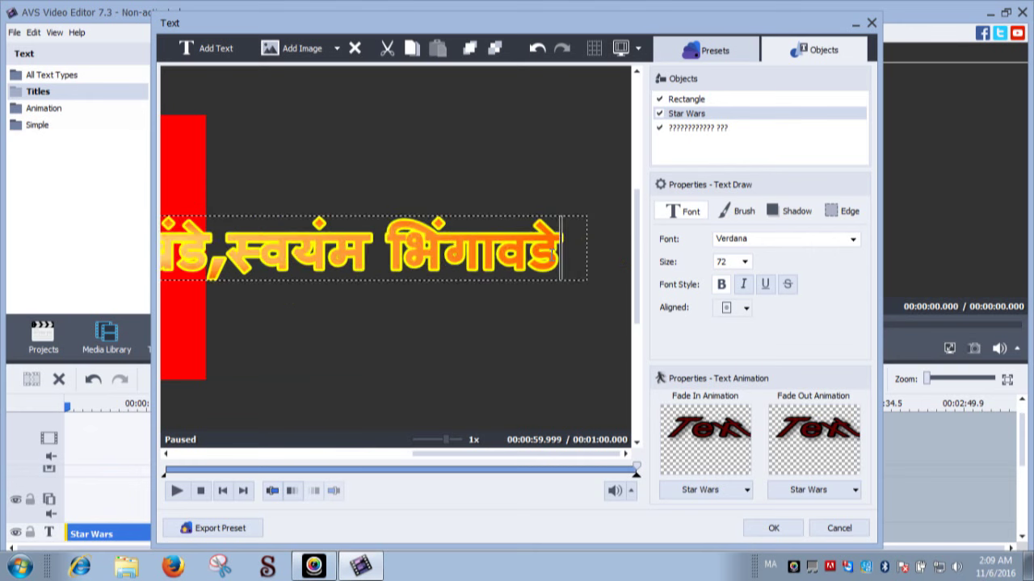
{"action": "key", "text": "BackSpace"}
{"action": "type", "text": ","}
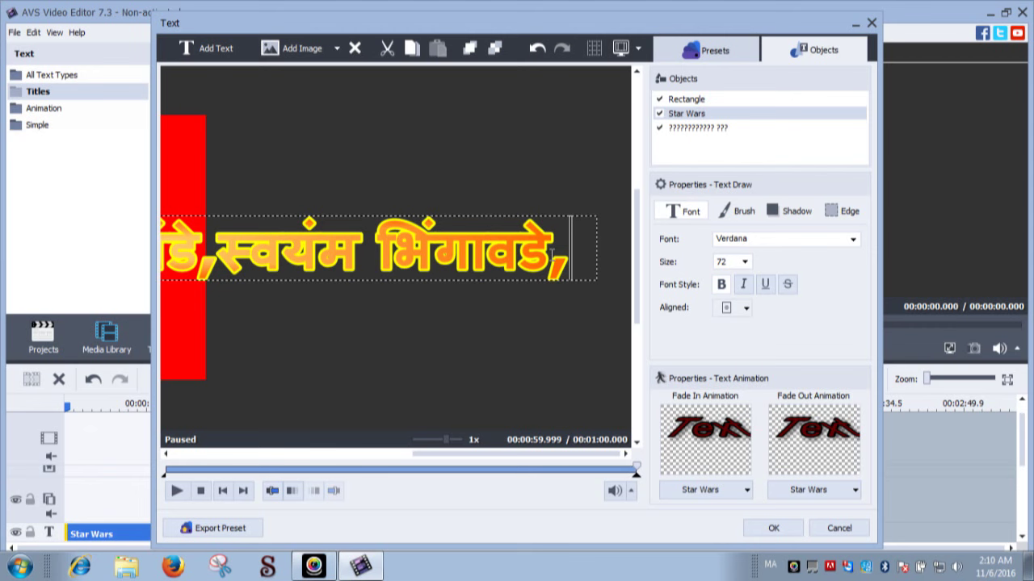
{"action": "type", "text": "संबोधी"}
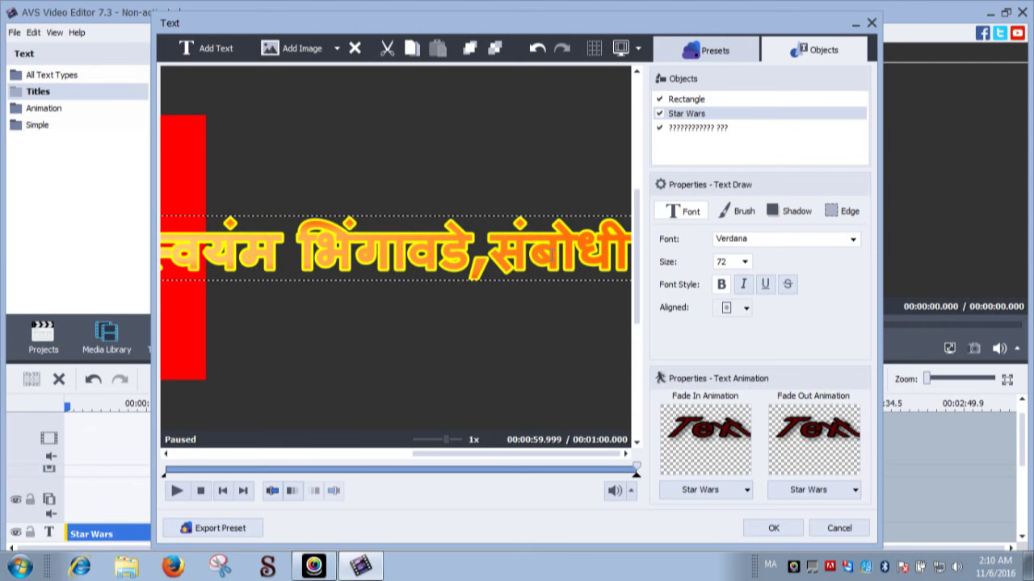
{"action": "type", "text": "लोखंडे"}
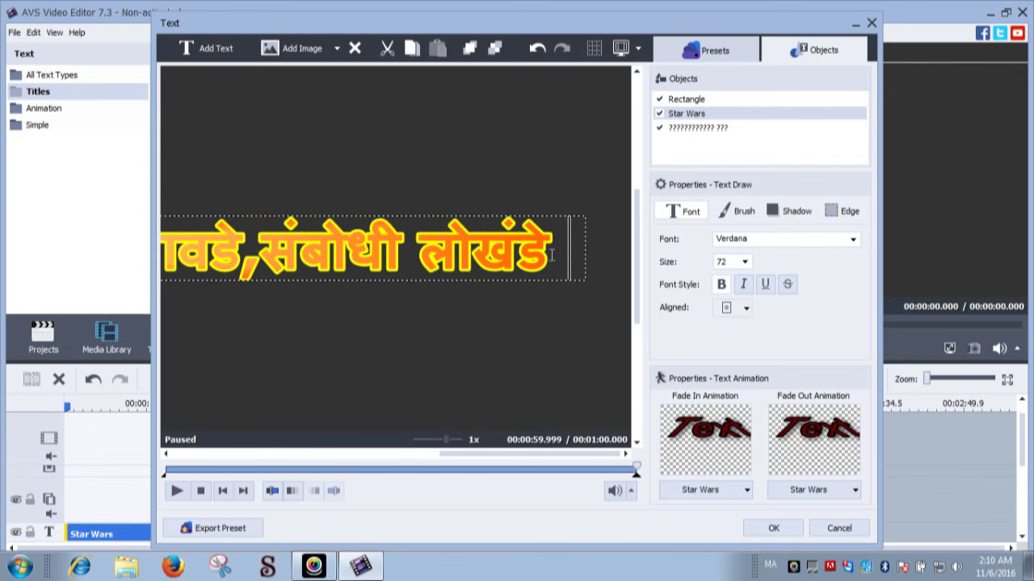
{"action": "key", "text": "ctrl+a"}
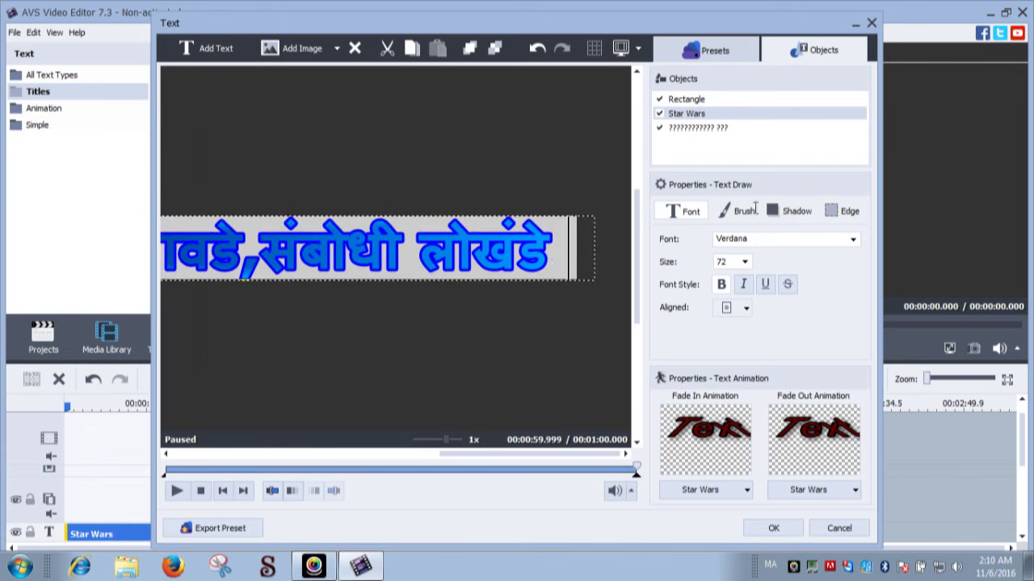
Step: Change the credit's font size, first to 28 and then to 48
{"action": "left_click", "coordinate": [748, 267]}
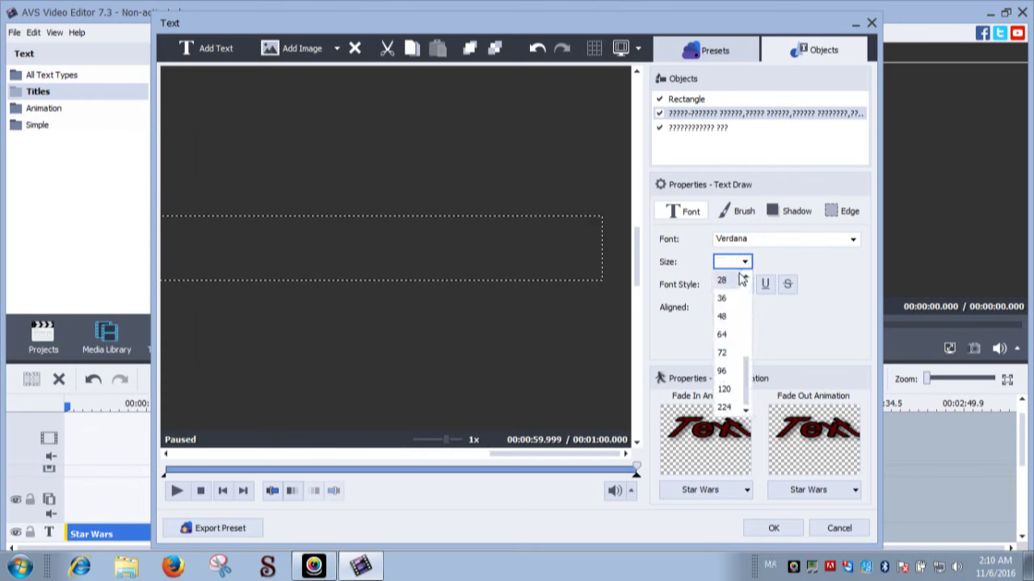
{"action": "left_click", "coordinate": [727, 281]}
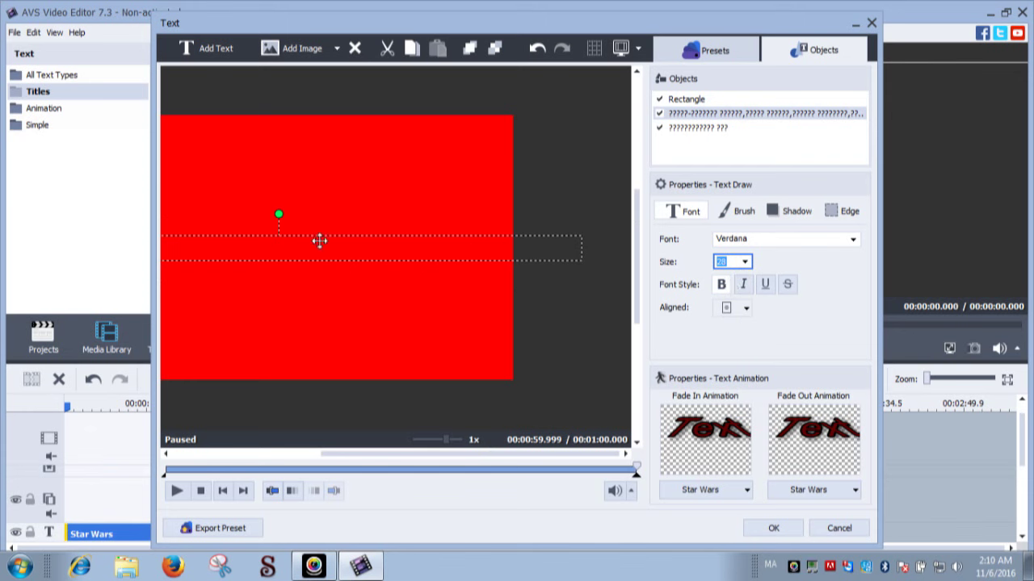
{"action": "left_click", "coordinate": [744, 264]}
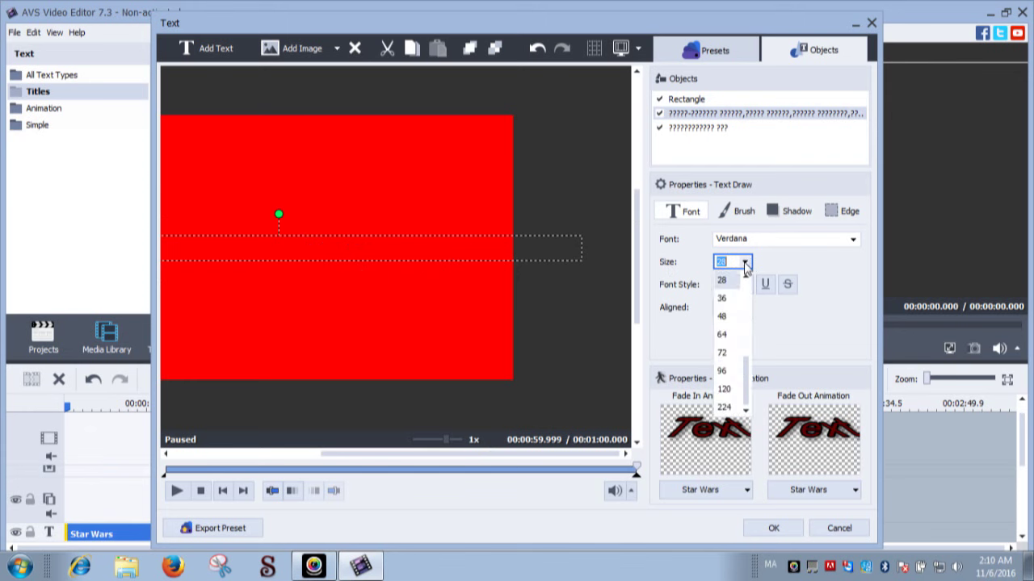
{"action": "left_click", "coordinate": [725, 317]}
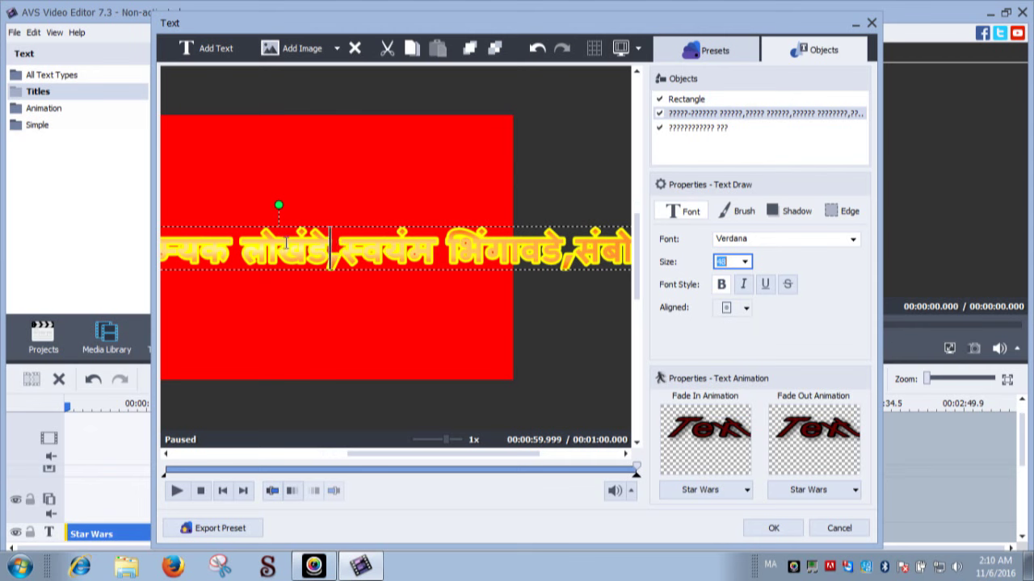
Step: Break the credit into three lines and reduce its font size to 36
{"action": "left_click", "coordinate": [351, 244]}
{"action": "key", "text": "Return"}
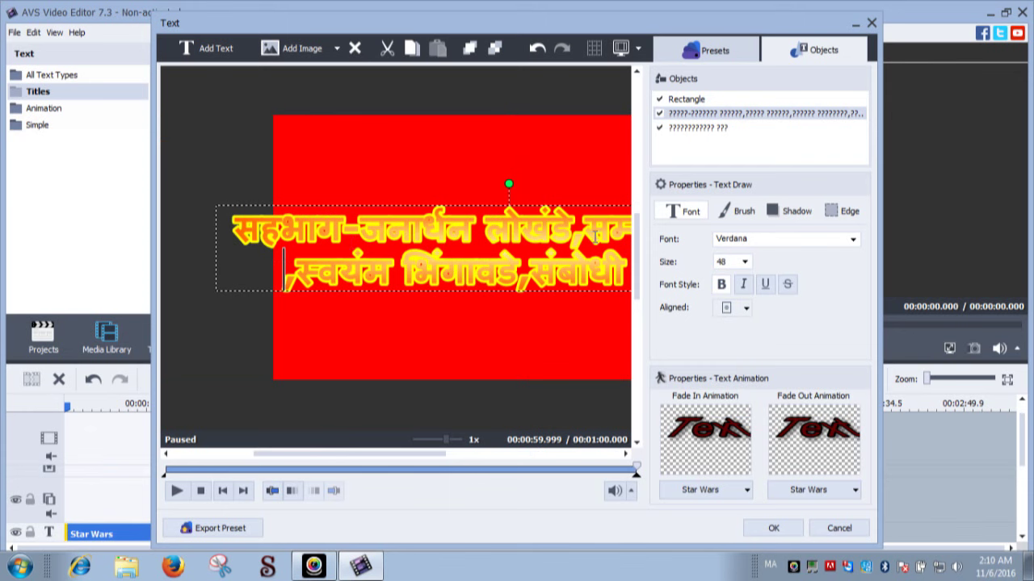
{"action": "left_click", "coordinate": [585, 232]}
{"action": "key", "text": "Return"}
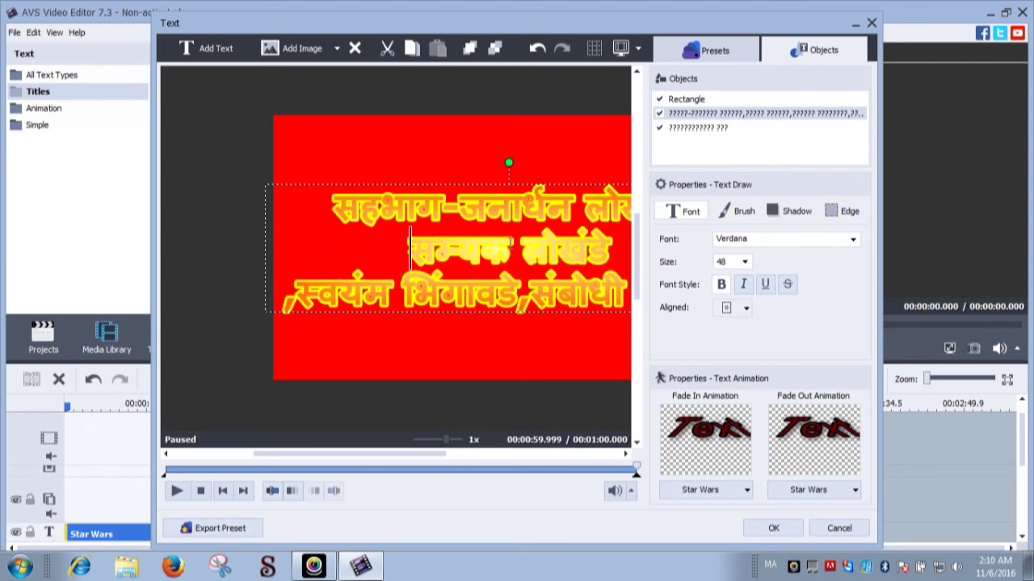
{"action": "key", "text": "ctrl+a"}
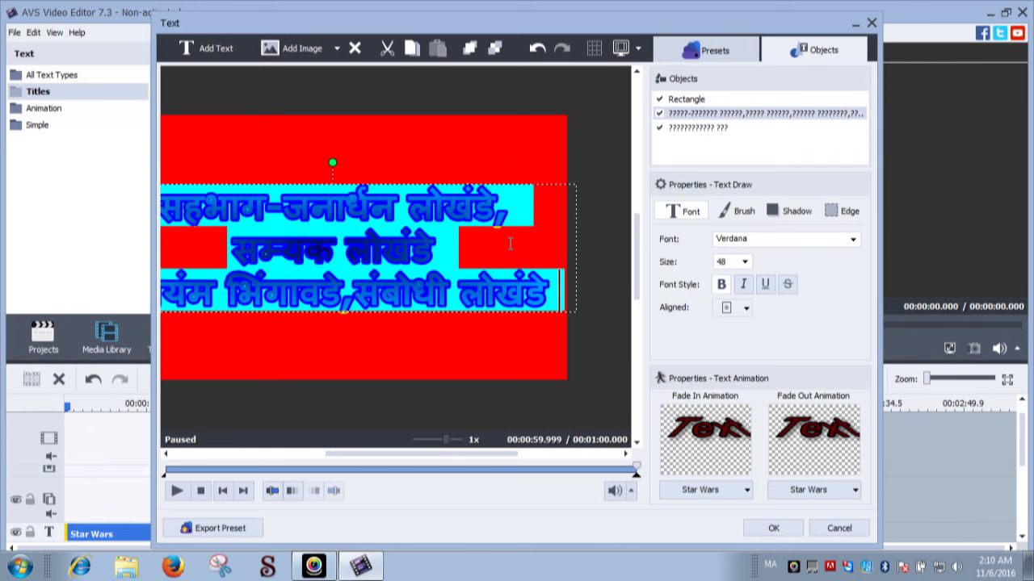
{"action": "left_click", "coordinate": [745, 263]}
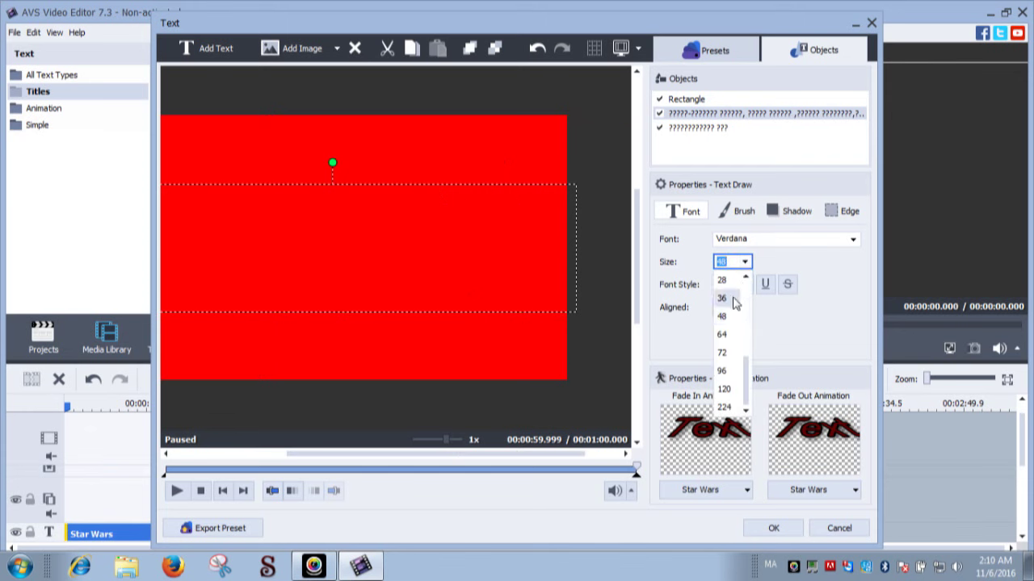
{"action": "left_click", "coordinate": [723, 300]}
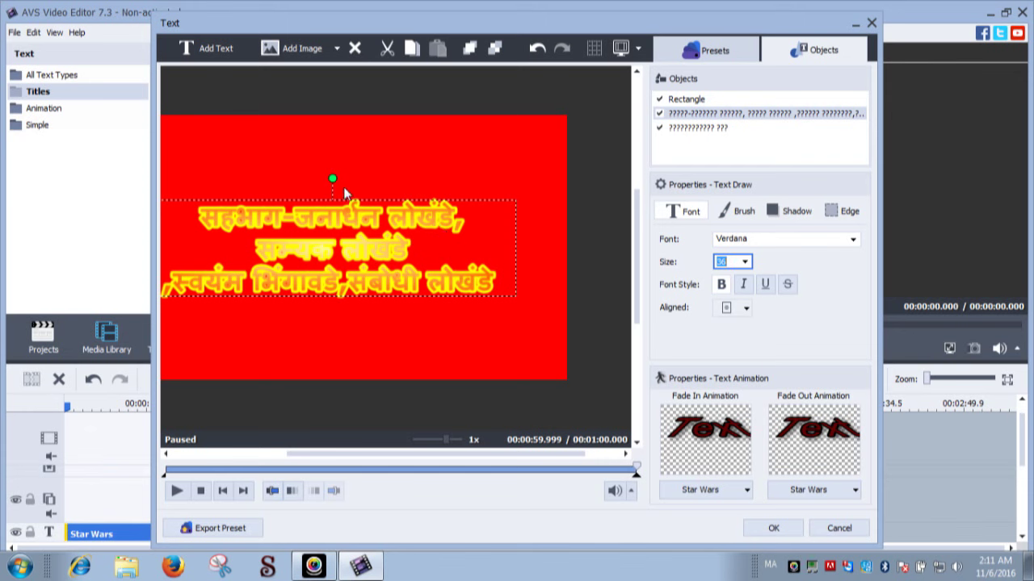
Step: Set the credit text's gradient start colour to blue, leaving the end colour unchanged
{"action": "left_click", "coordinate": [747, 215]}
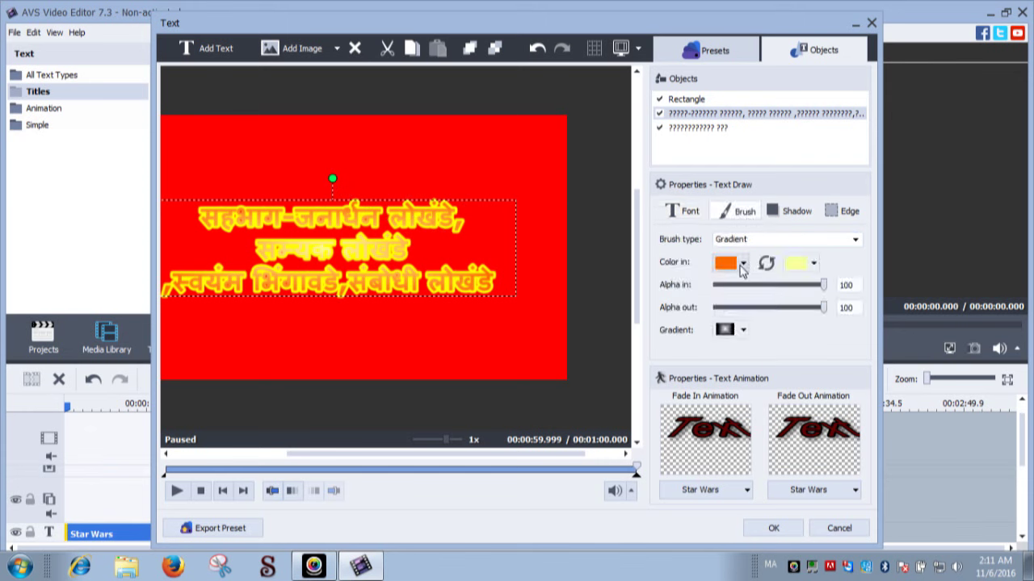
{"action": "left_click", "coordinate": [742, 267]}
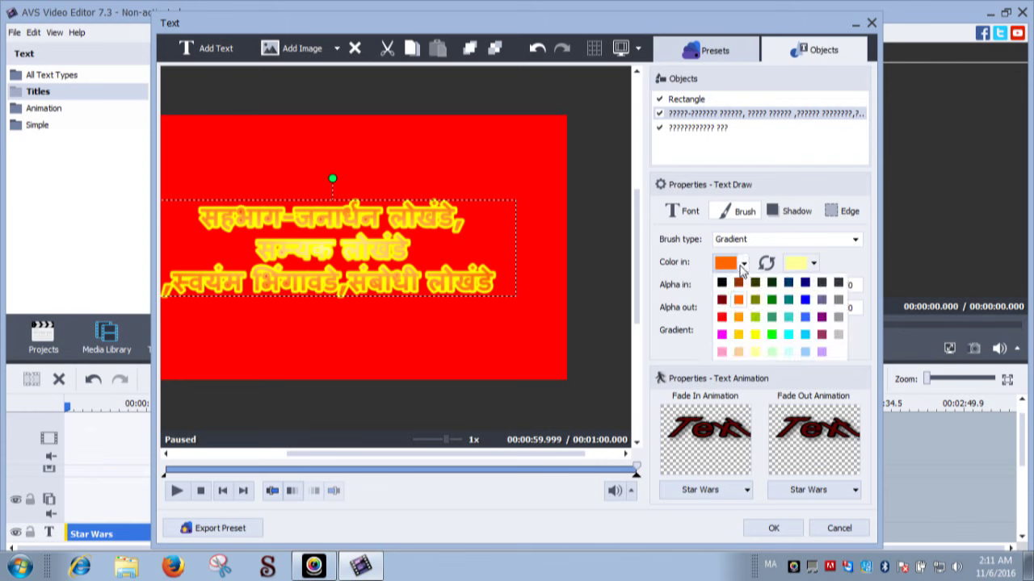
{"action": "left_click", "coordinate": [806, 301]}
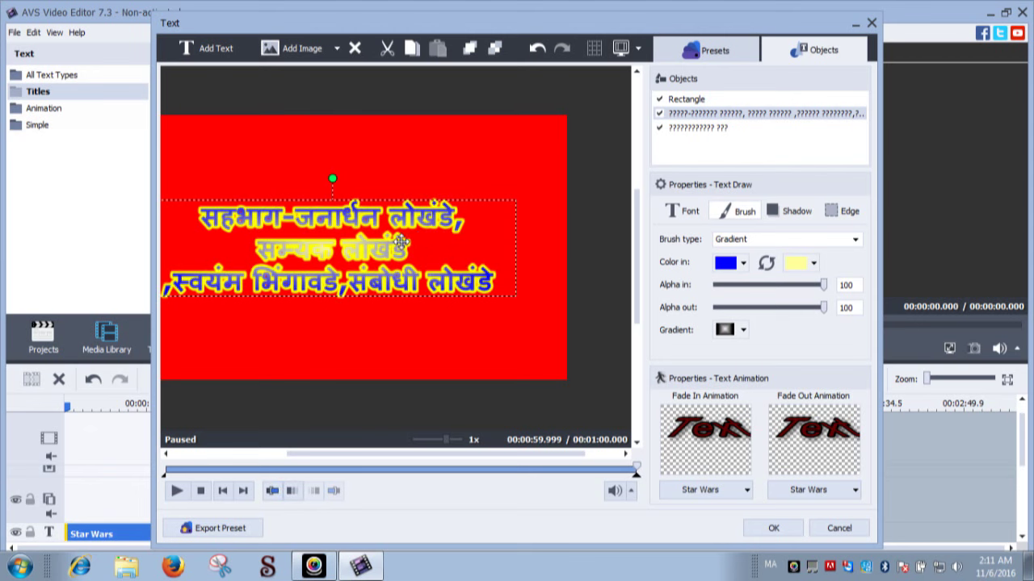
{"action": "left_click", "coordinate": [815, 264]}
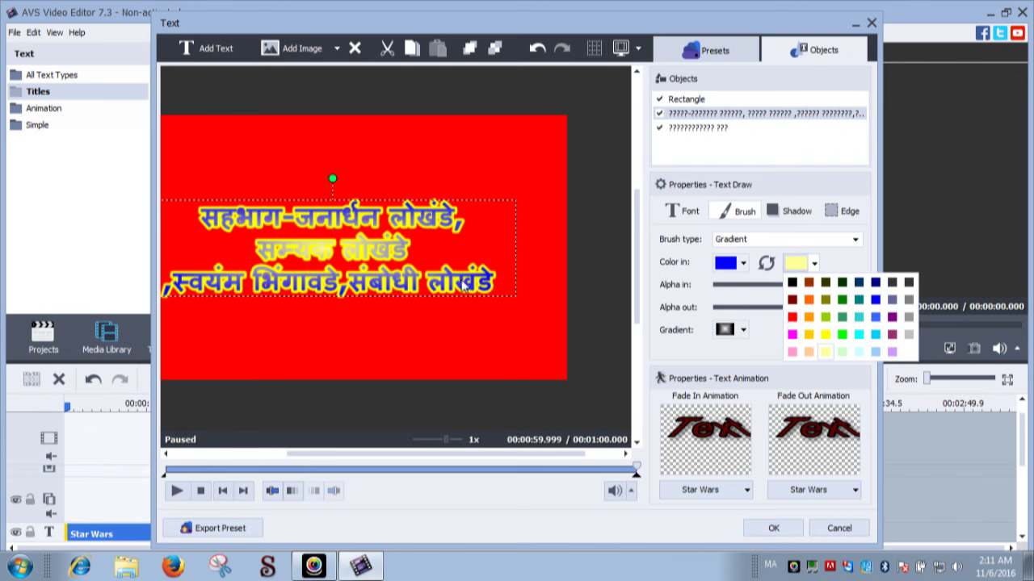
{"action": "left_click", "coordinate": [483, 223]}
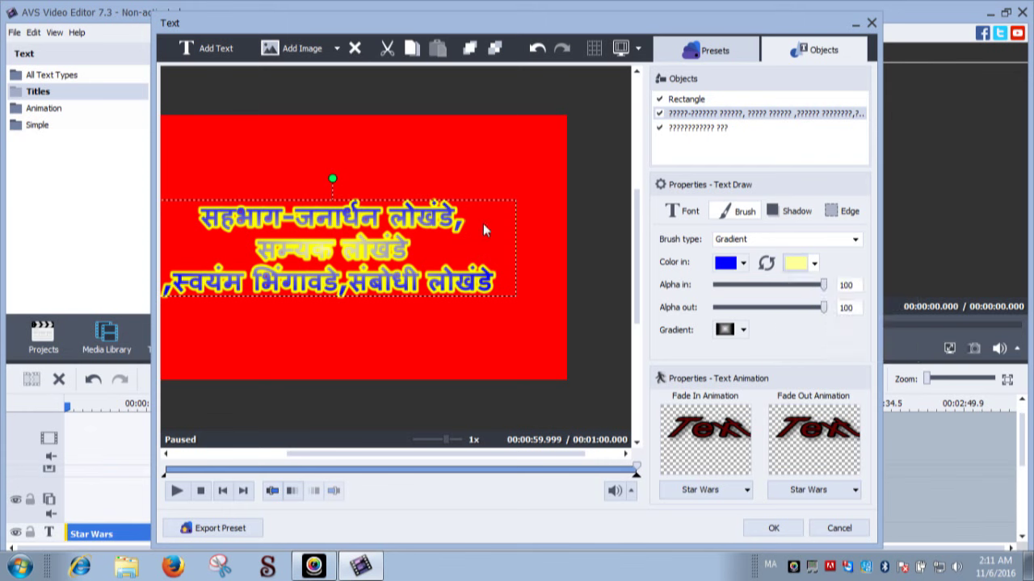
{"action": "left_click", "coordinate": [435, 143]}
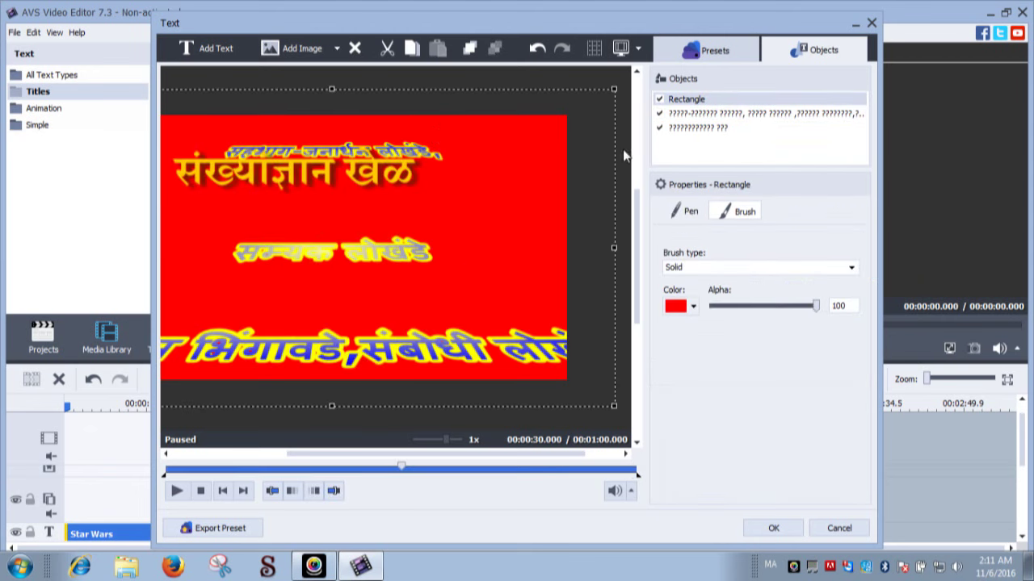
Step: Fill the title's background rectangle with cyan and apply the title edits with OK
{"action": "left_click", "coordinate": [693, 307]}
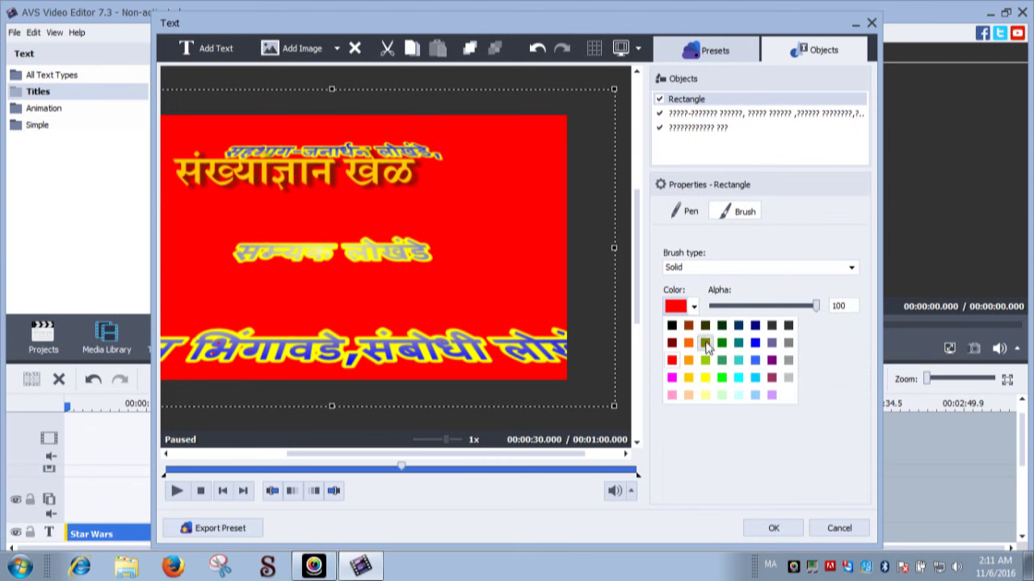
{"action": "left_click", "coordinate": [738, 379]}
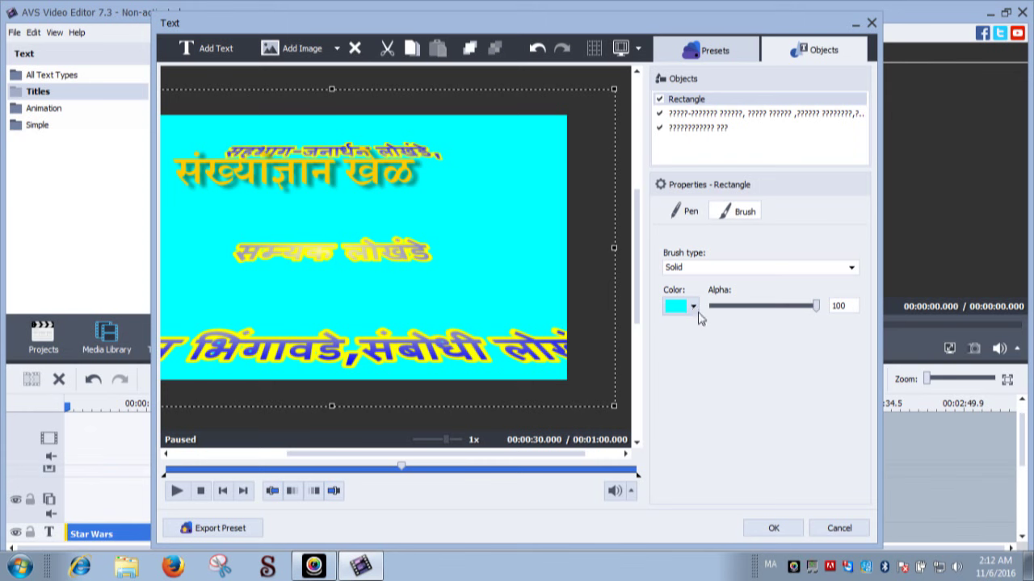
{"action": "left_click", "coordinate": [775, 529]}
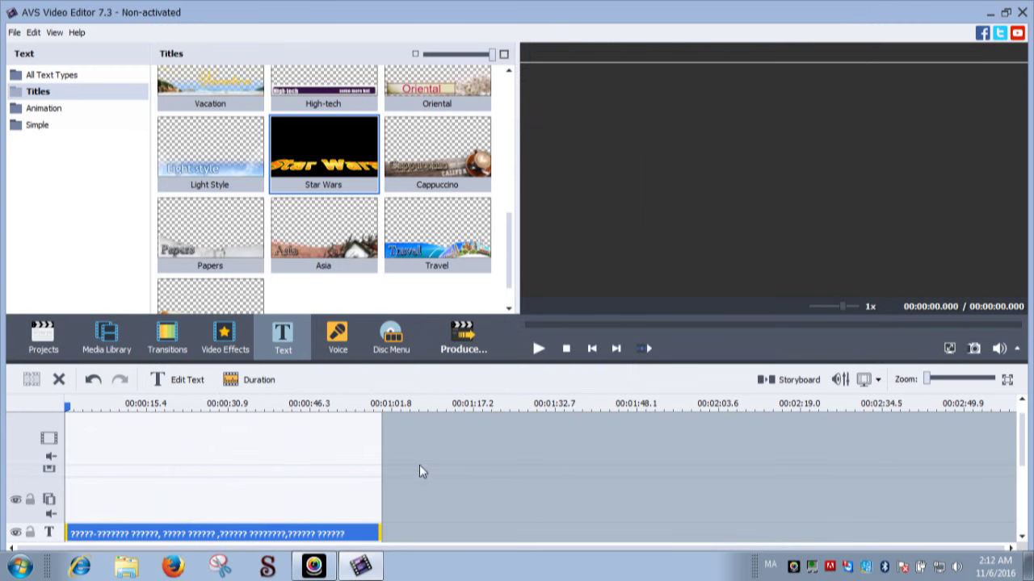
{"action": "left_click", "coordinate": [543, 355]}
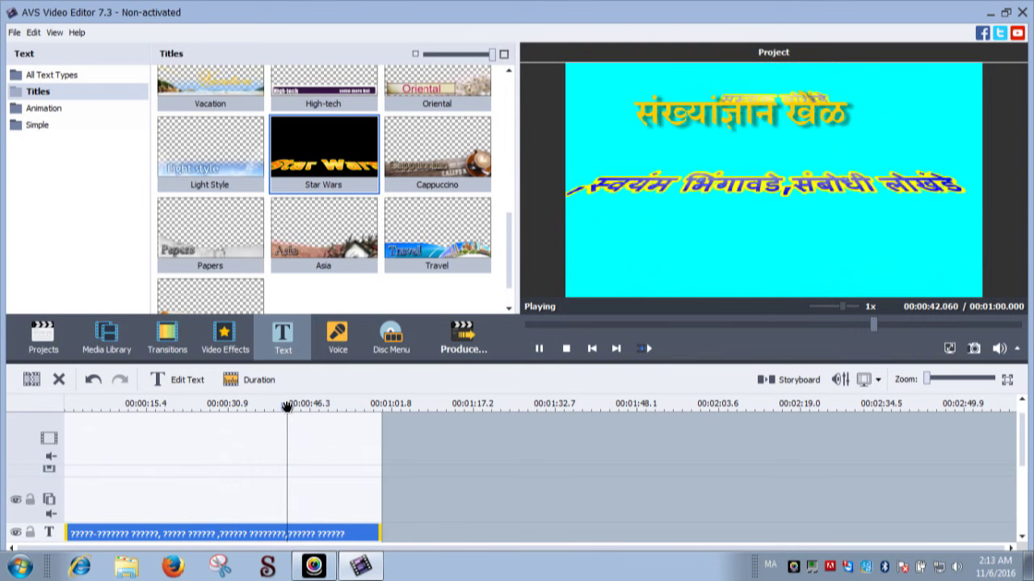
{"action": "scroll", "coordinate": [373, 415], "scroll_direction": "up", "scroll_amount": 1}
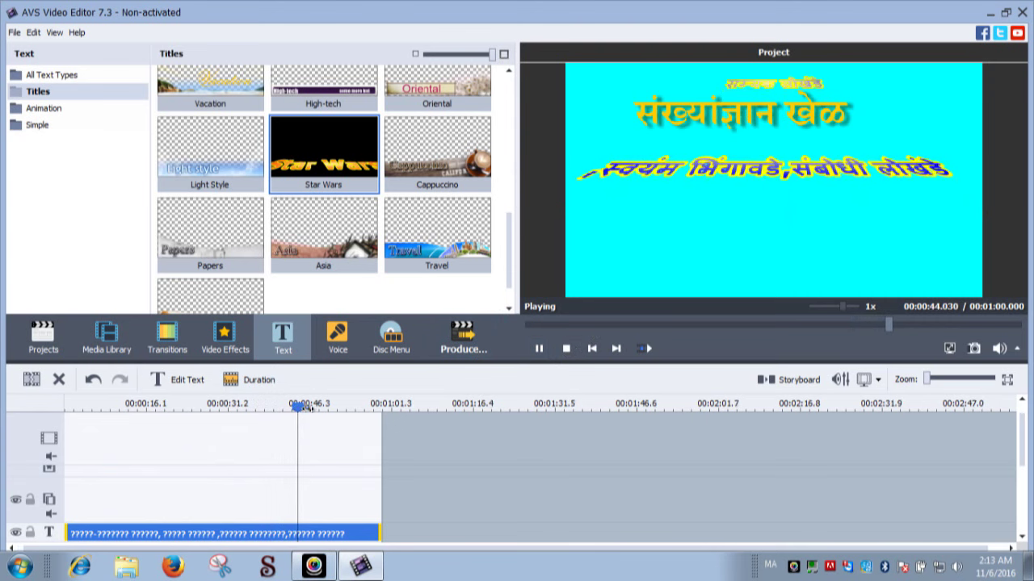
{"action": "scroll", "coordinate": [374, 415], "scroll_direction": "up", "scroll_amount": 2}
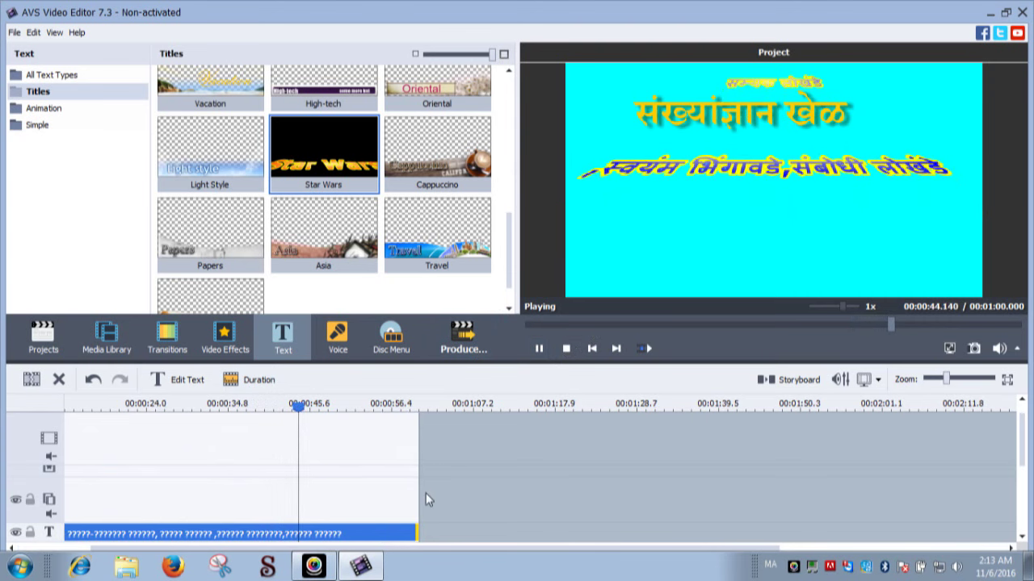
{"action": "left_click", "coordinate": [416, 442]}
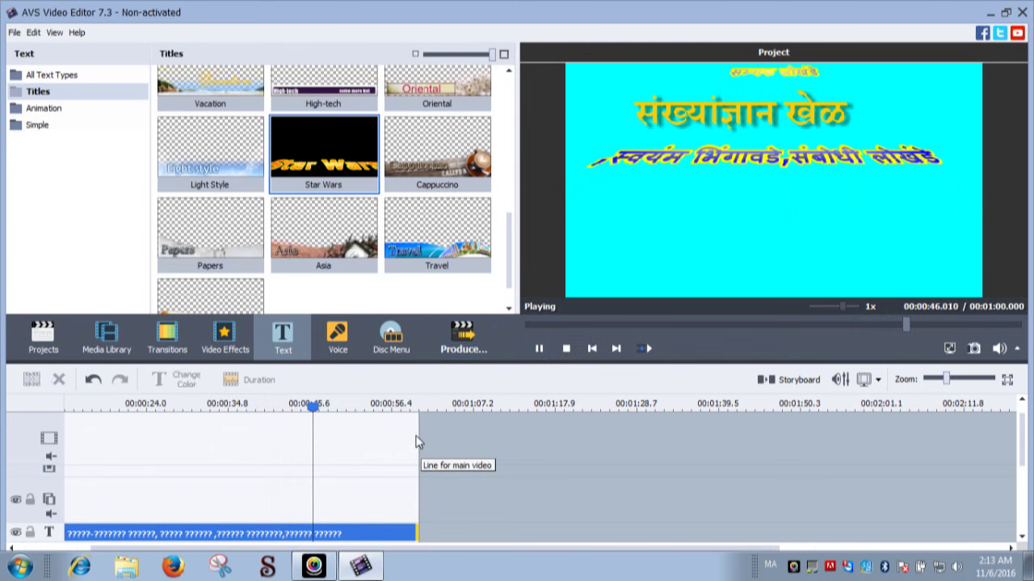
{"action": "left_click", "coordinate": [539, 348]}
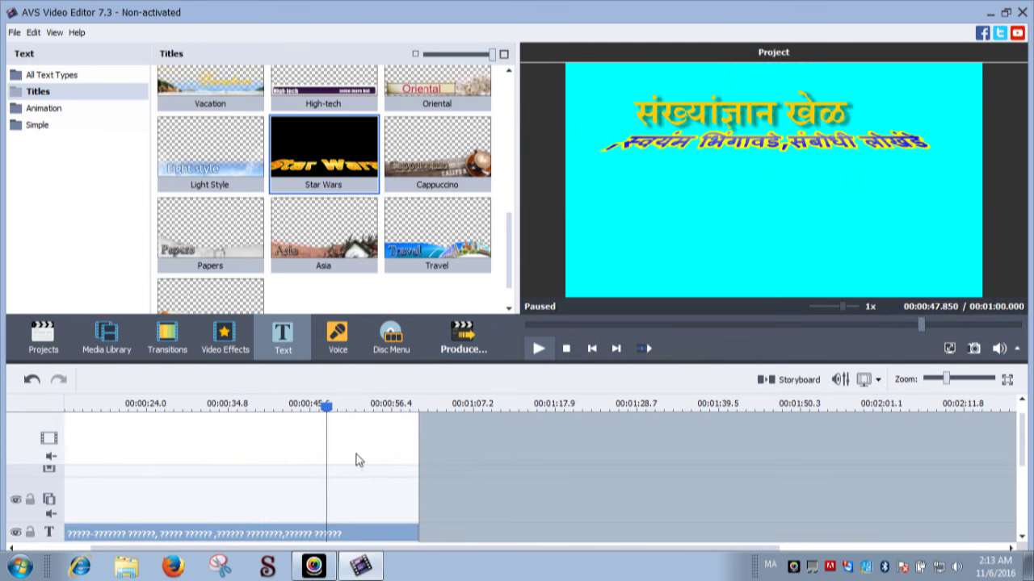
{"action": "left_click_drag", "start_coordinate": [328, 408], "coordinate": [420, 436]}
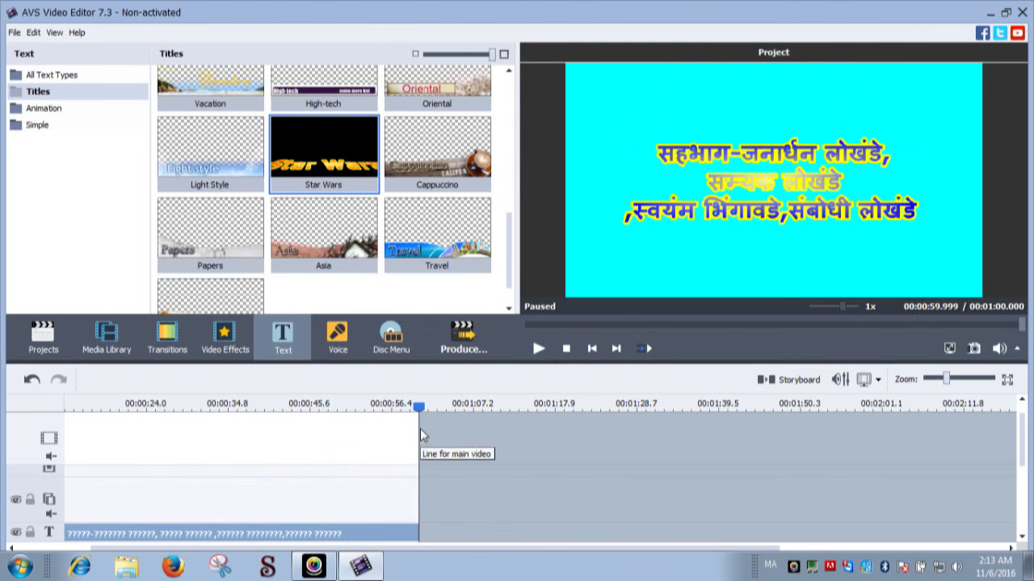
{"action": "left_click_drag", "start_coordinate": [417, 408], "coordinate": [146, 406]}
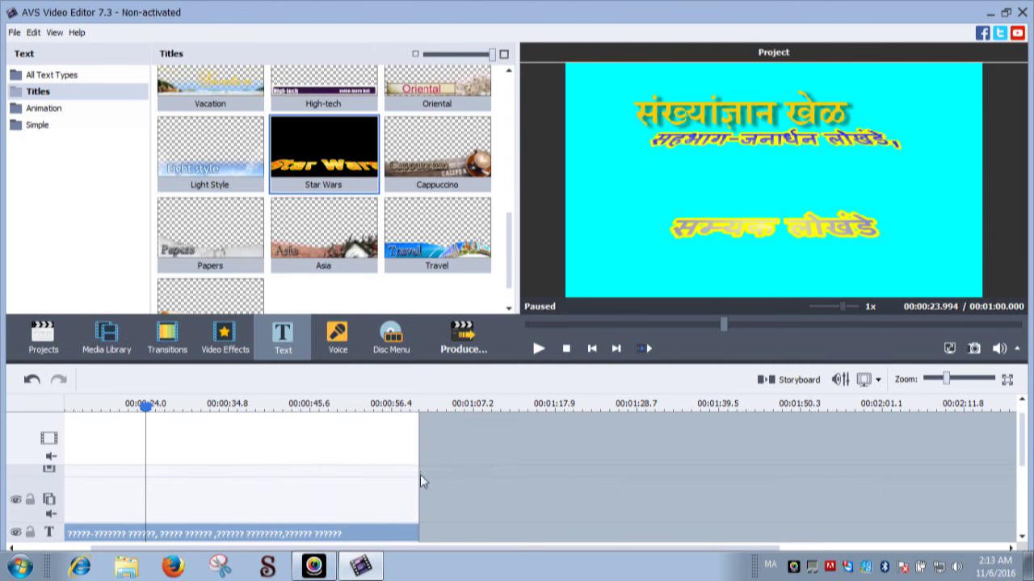
{"action": "left_click", "coordinate": [419, 526]}
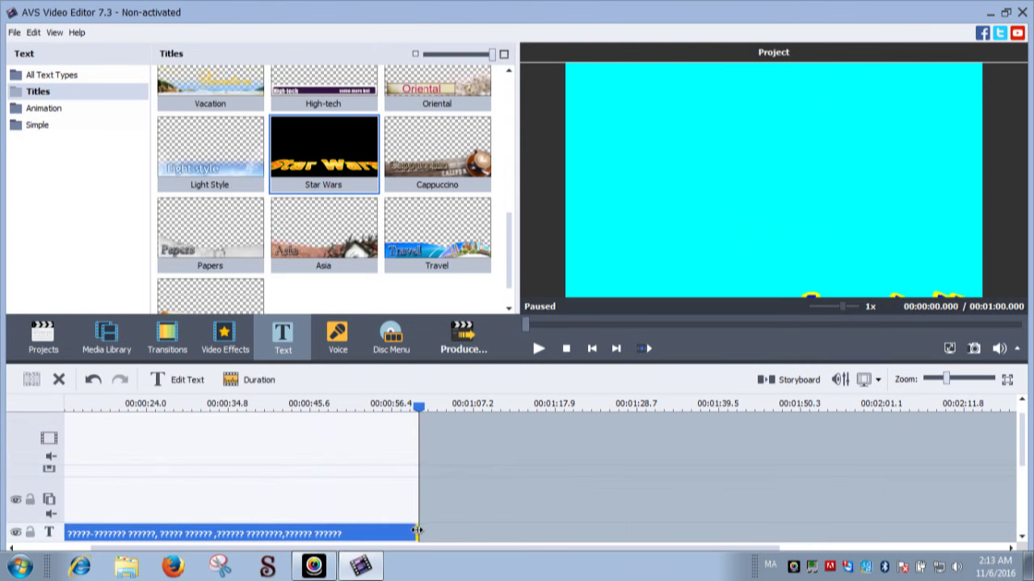
Step: Cut off and delete the title clip's unwanted tail, then preview the shortened title
{"action": "left_click_drag", "start_coordinate": [416, 530], "coordinate": [161, 552]}
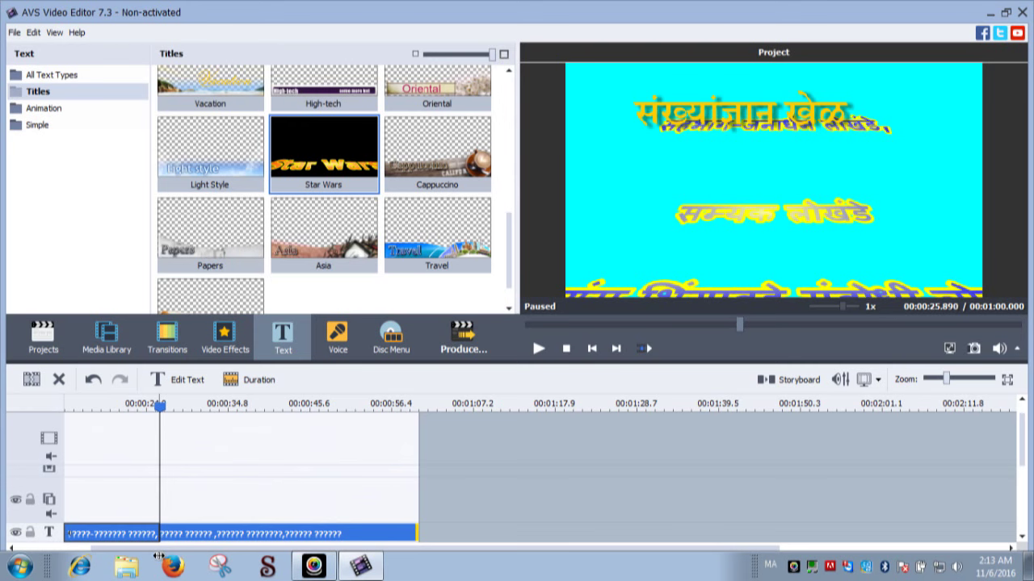
{"action": "key", "text": "Delete"}
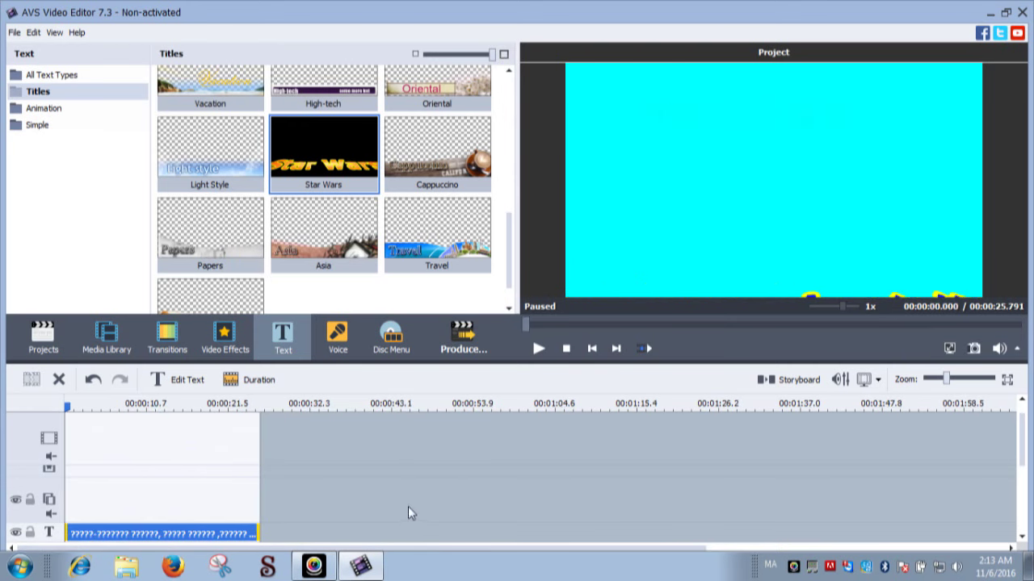
{"action": "left_click", "coordinate": [538, 350]}
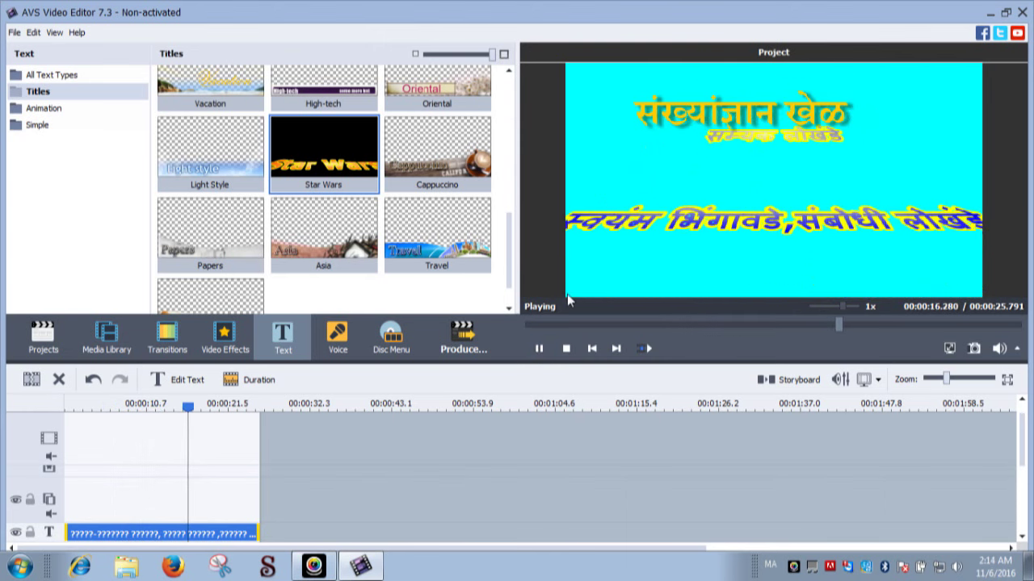
{"action": "left_click", "coordinate": [240, 474]}
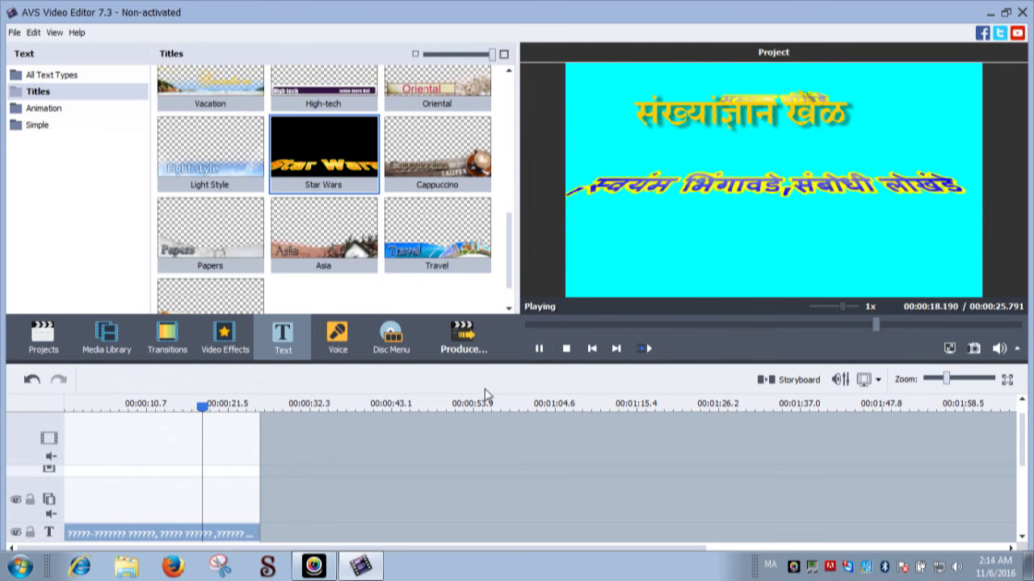
{"action": "left_click", "coordinate": [539, 350]}
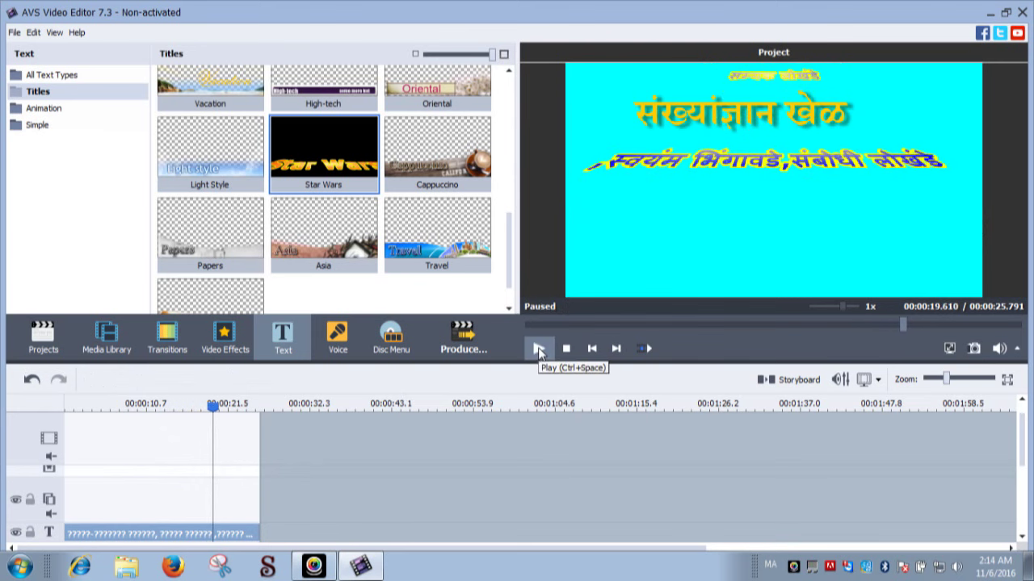
Step: Trim the title clip to 00:00:11.878 and preview its final frame
{"action": "left_click", "coordinate": [258, 535]}
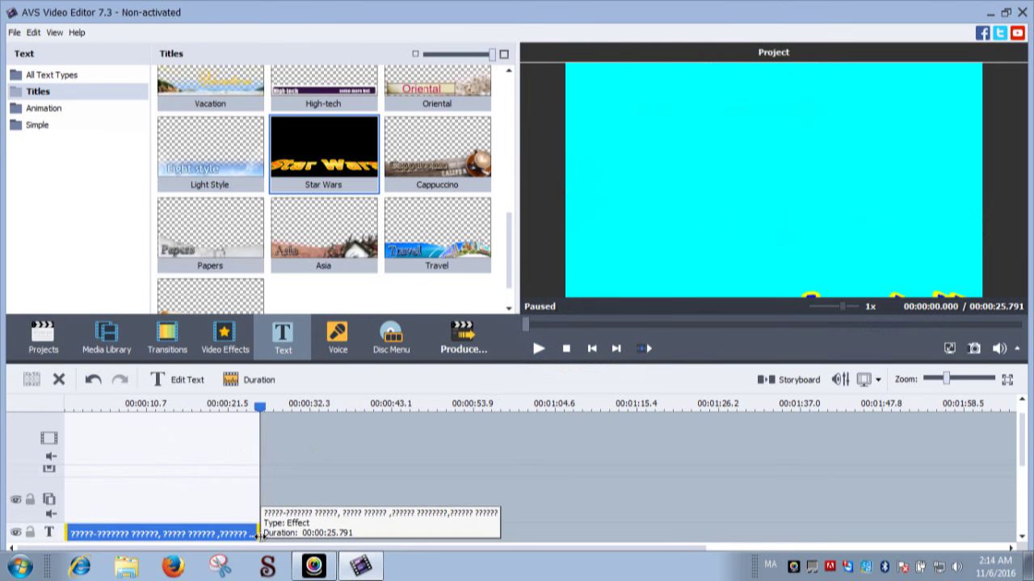
{"action": "left_click_drag", "start_coordinate": [260, 537], "coordinate": [153, 539]}
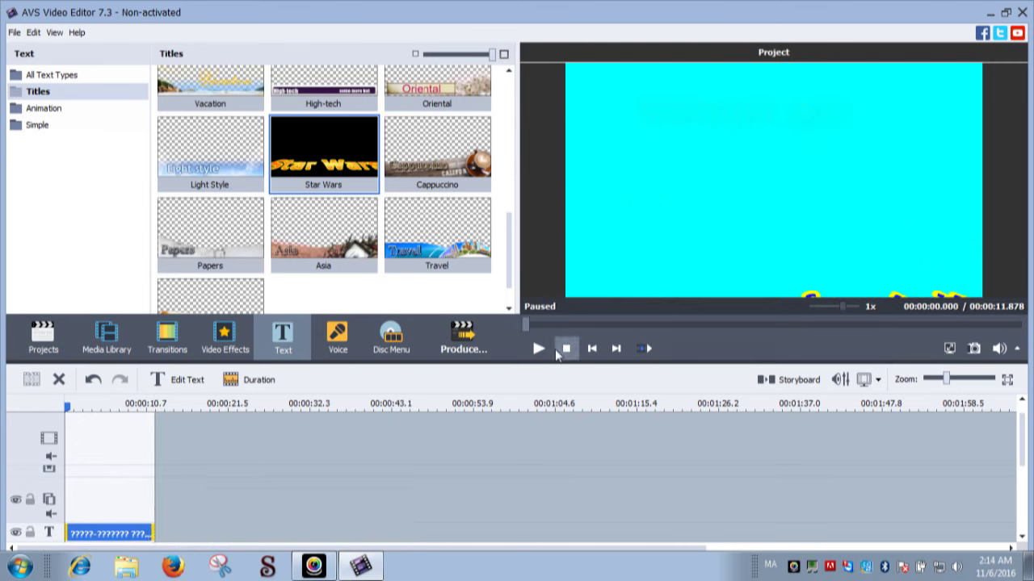
{"action": "left_click", "coordinate": [539, 349]}
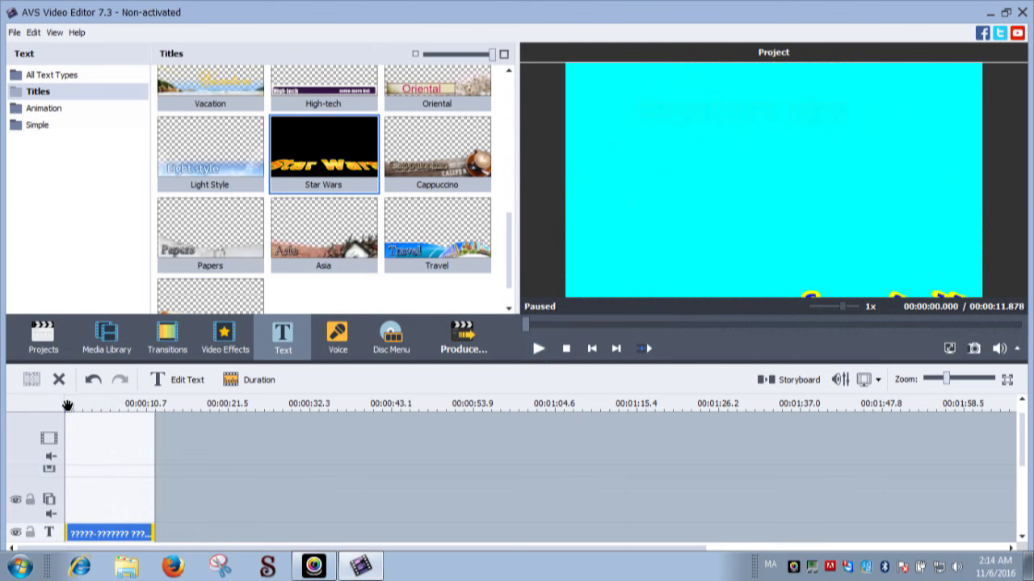
{"action": "left_click_drag", "start_coordinate": [65, 409], "coordinate": [156, 414]}
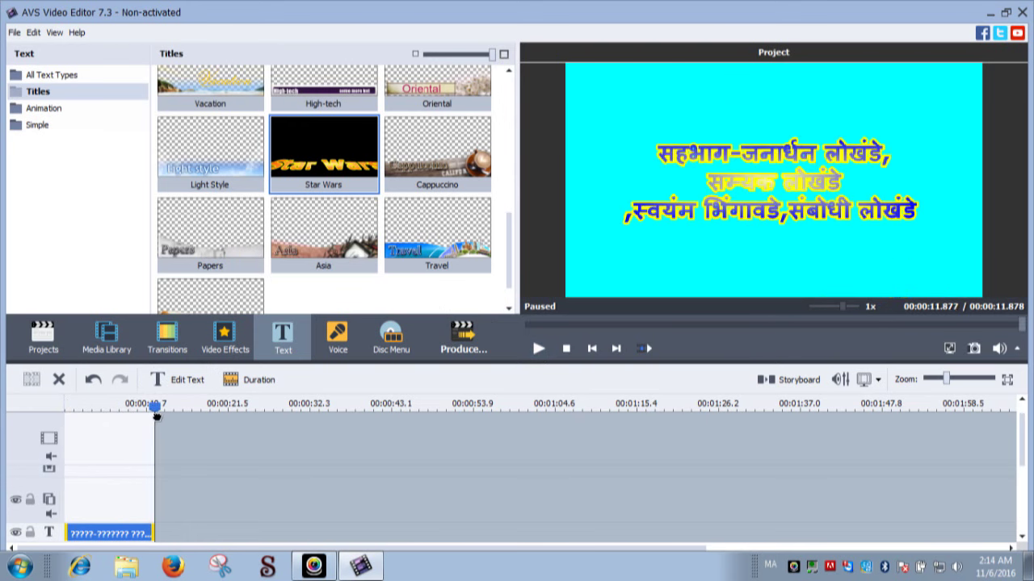
Step: Open the media library's import dialog and browse down to the field-trip videos
{"action": "left_click", "coordinate": [107, 339]}
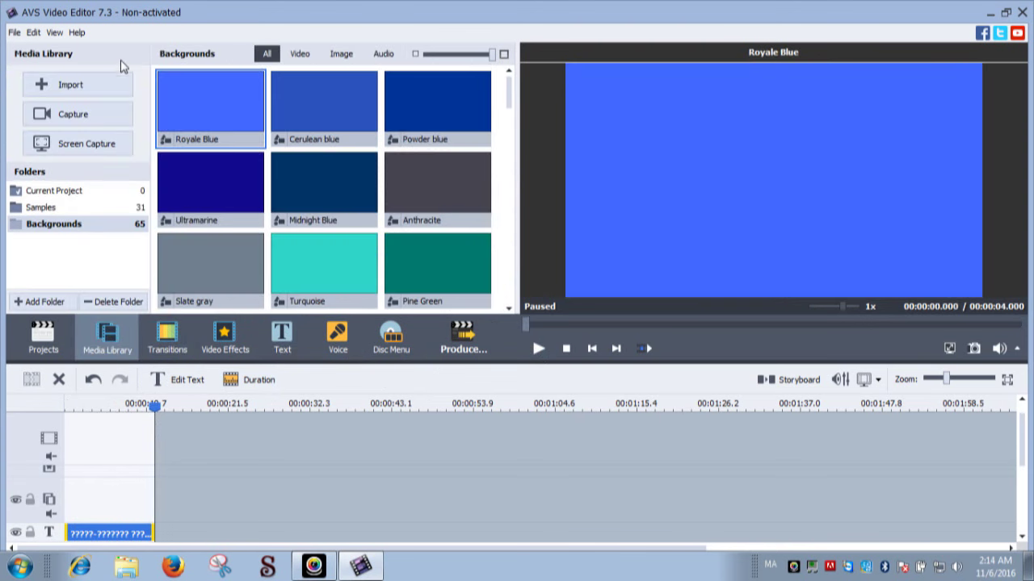
{"action": "left_click", "coordinate": [66, 85]}
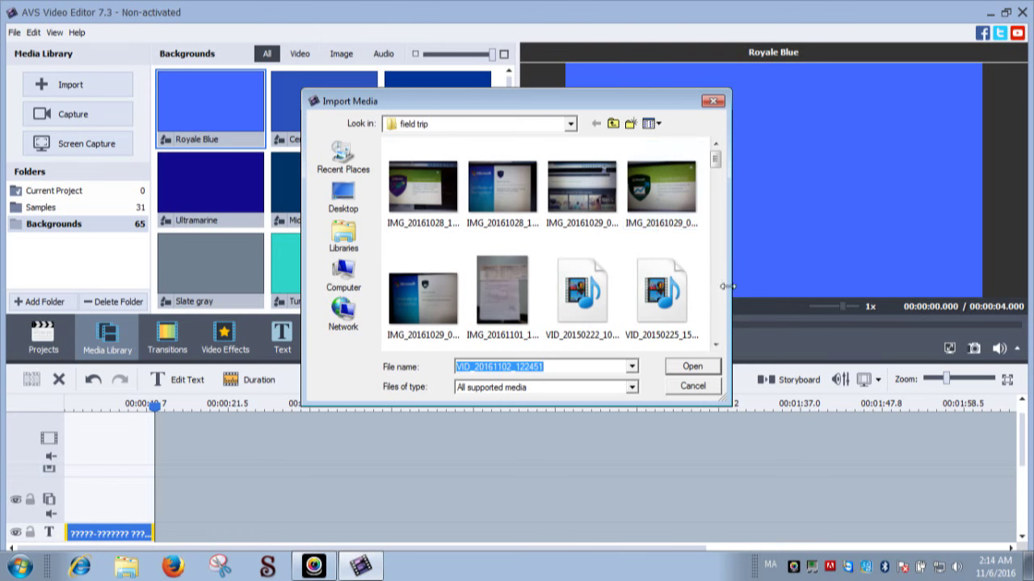
{"action": "scroll", "coordinate": [720, 310], "scroll_direction": "down", "scroll_amount": 3}
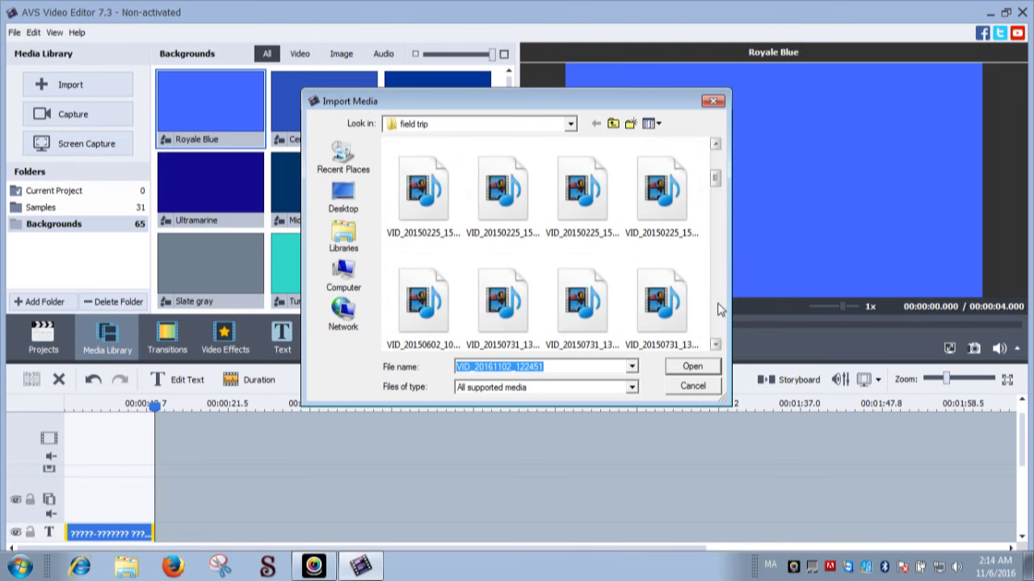
{"action": "scroll", "coordinate": [719, 310], "scroll_direction": "down", "scroll_amount": 3}
{"action": "scroll", "coordinate": [720, 309], "scroll_direction": "down", "scroll_amount": 6}
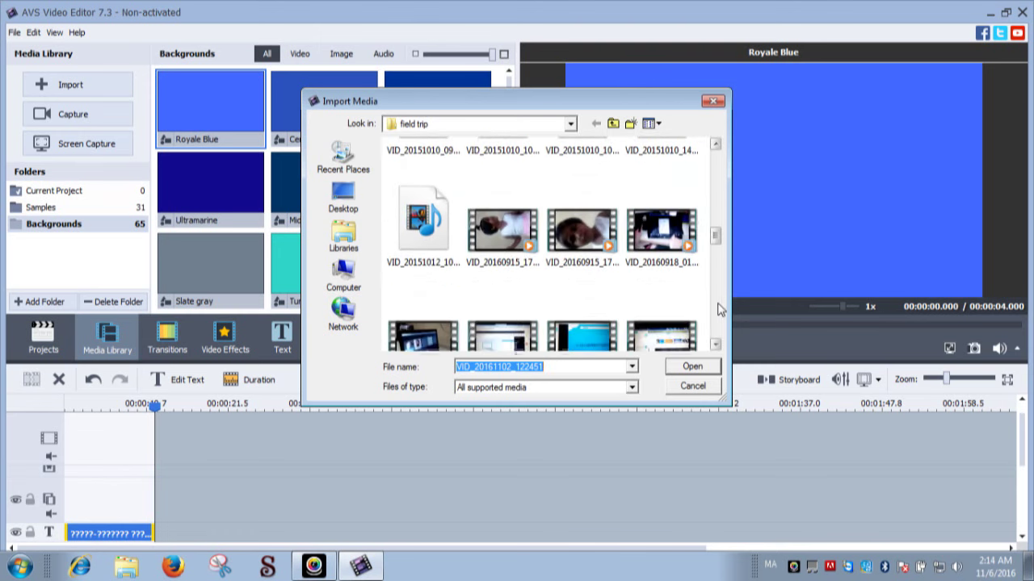
{"action": "scroll", "coordinate": [719, 309], "scroll_direction": "down", "scroll_amount": 3}
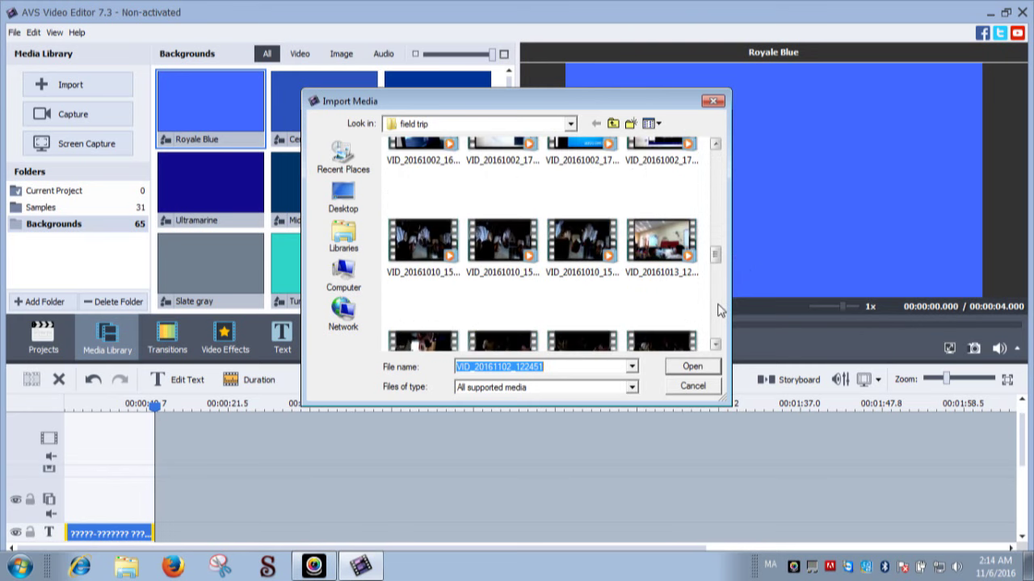
{"action": "scroll", "coordinate": [720, 310], "scroll_direction": "down", "scroll_amount": 3}
{"action": "scroll", "coordinate": [720, 310], "scroll_direction": "down", "scroll_amount": 3}
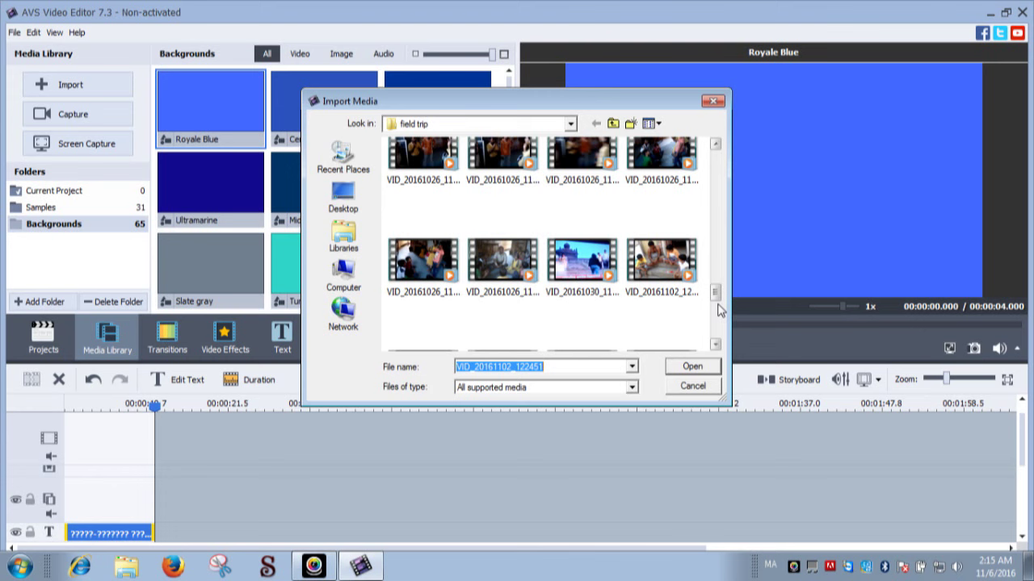
{"action": "scroll", "coordinate": [720, 324], "scroll_direction": "down", "scroll_amount": 3}
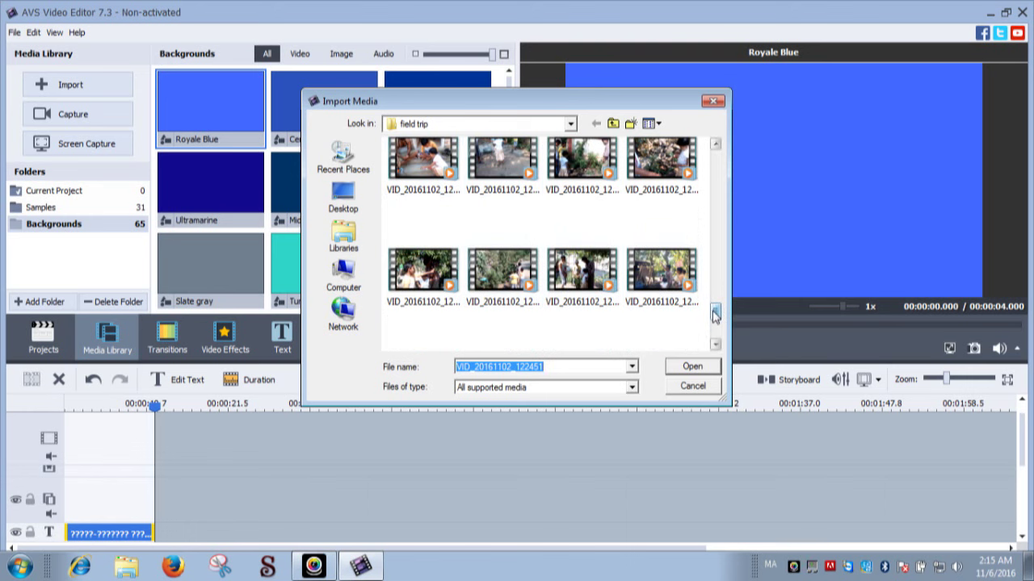
{"action": "left_click_drag", "start_coordinate": [714, 315], "coordinate": [714, 311]}
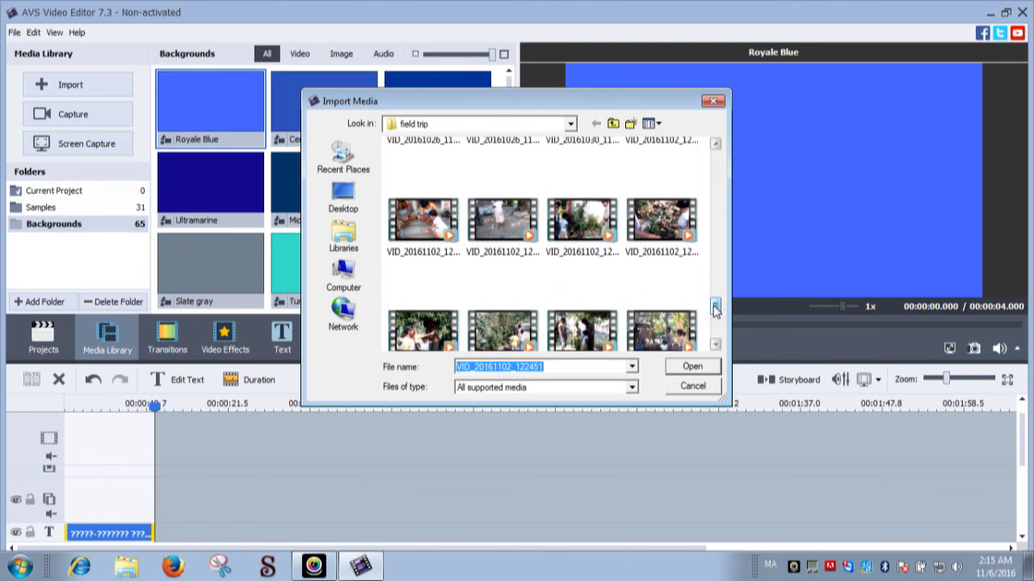
{"action": "left_click_drag", "start_coordinate": [716, 311], "coordinate": [716, 301]}
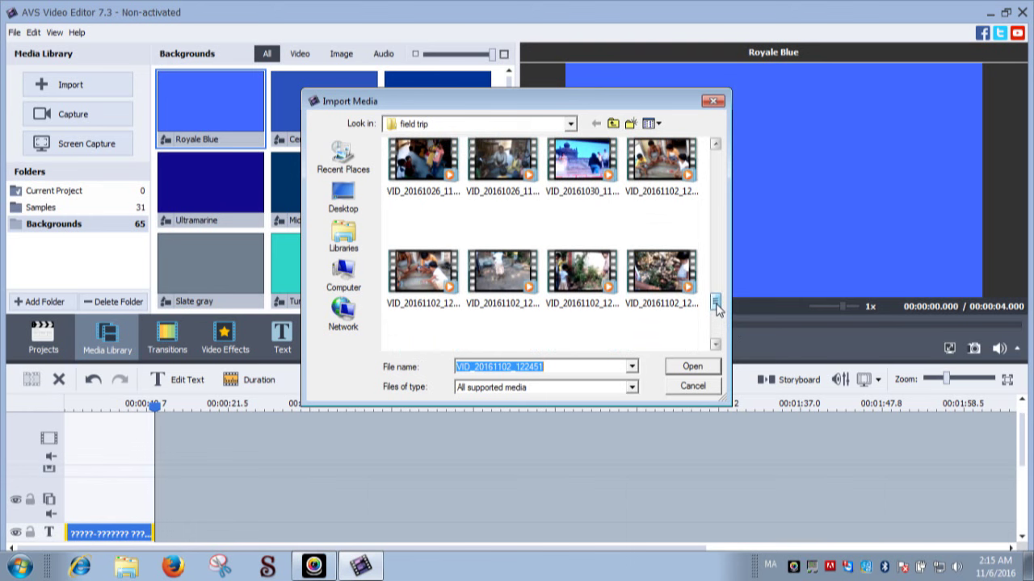
Step: Import VID_20161102_122451 and VID_20161102_122729 together
{"action": "left_click", "coordinate": [659, 178]}
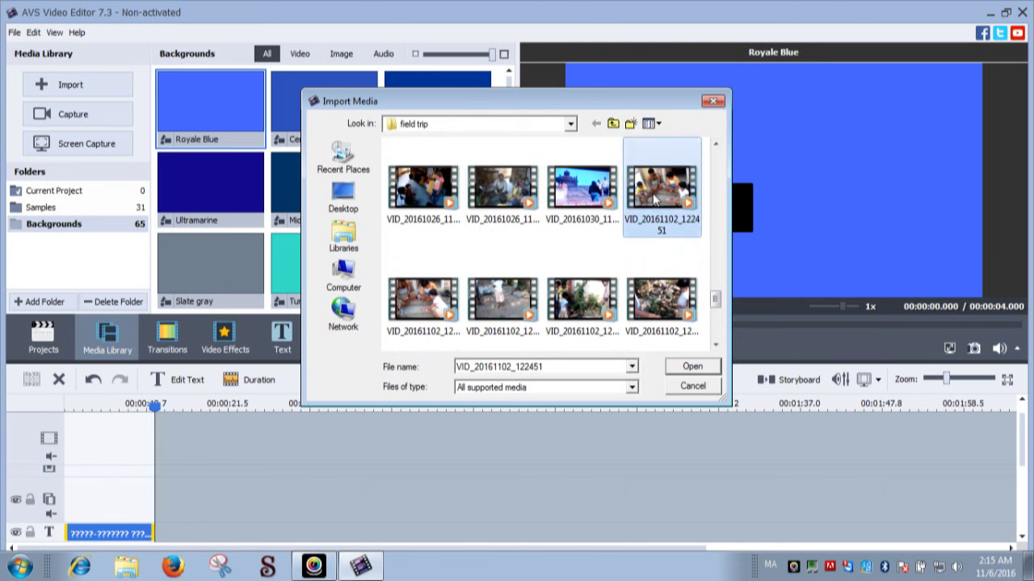
{"action": "left_click", "coordinate": [422, 315], "text": "ctrl"}
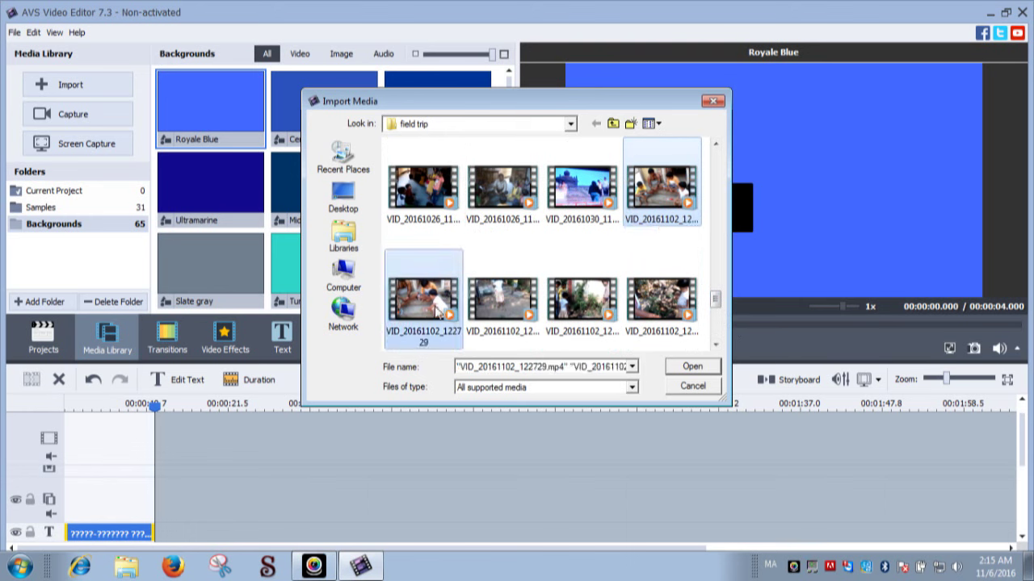
{"action": "left_click", "coordinate": [692, 367]}
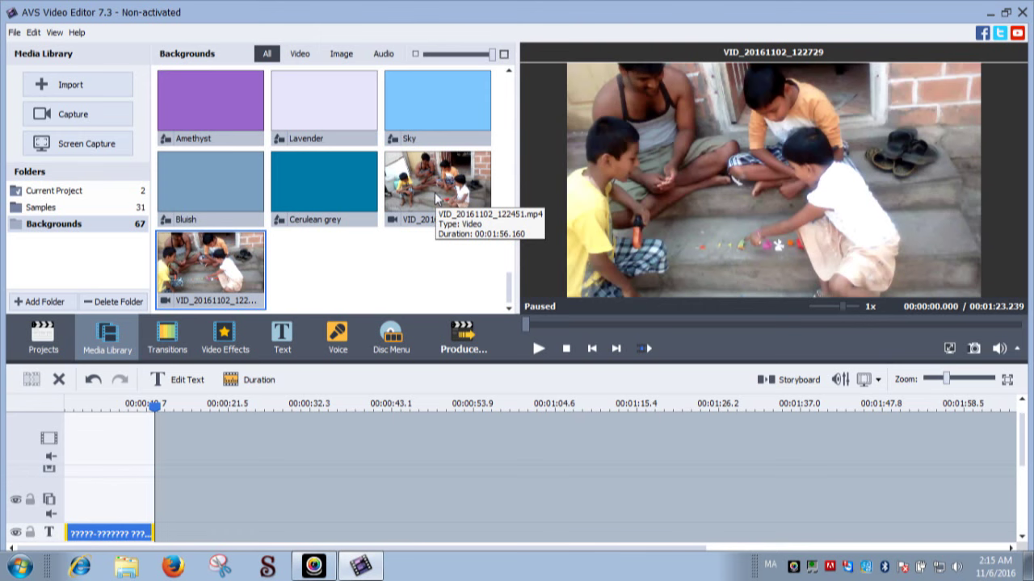
Step: Drag VID_20161102_122451 onto the video track after the title, making the project 00:02:08.038
{"action": "left_click_drag", "start_coordinate": [436, 198], "coordinate": [140, 402]}
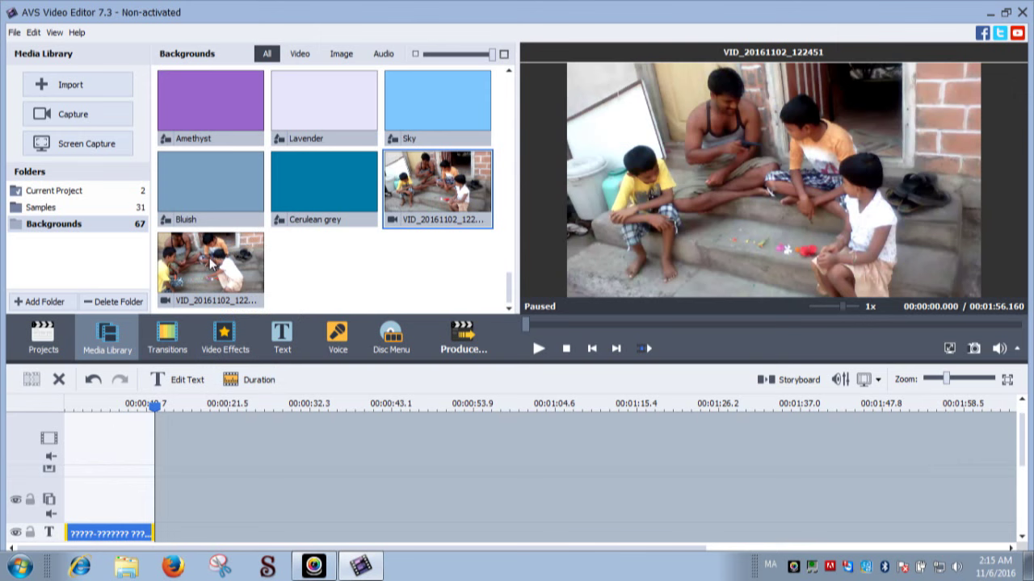
{"action": "left_click", "coordinate": [195, 418]}
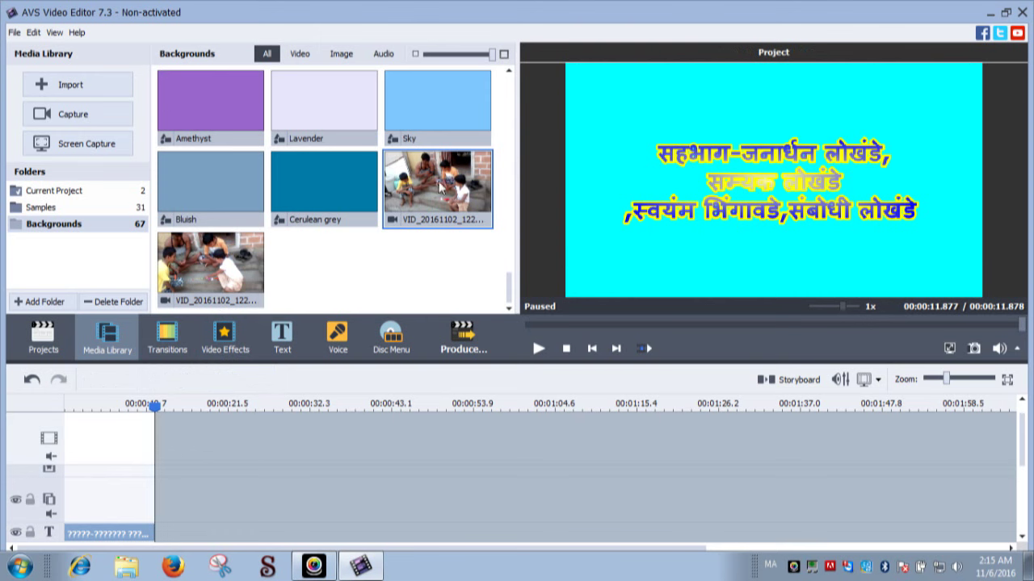
{"action": "left_click_drag", "start_coordinate": [449, 184], "coordinate": [157, 483]}
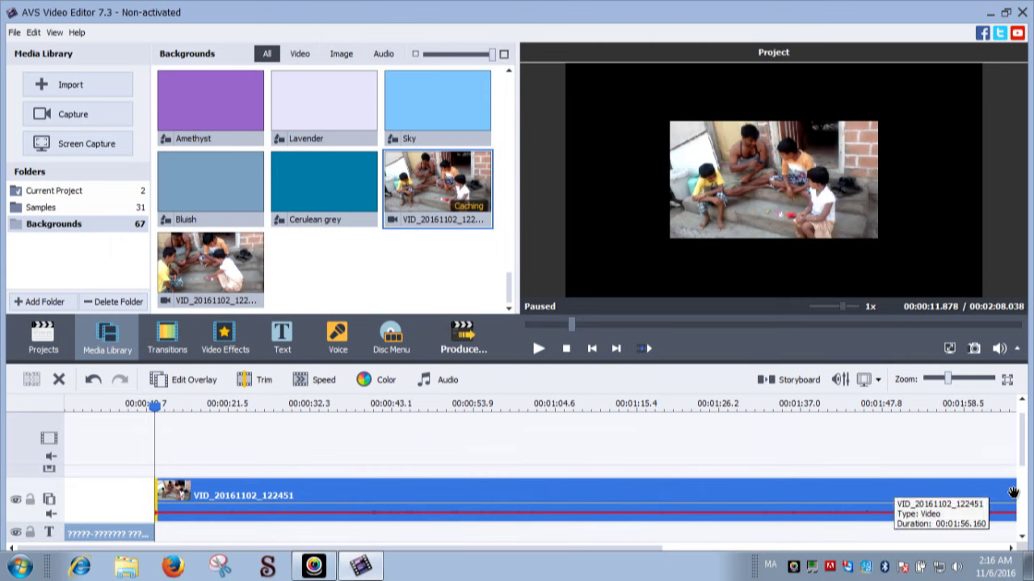
Step: Trim VID_20161102_122451 to 00:00:31.842 so the project totals 00:00:43.720
{"action": "left_click", "coordinate": [837, 501]}
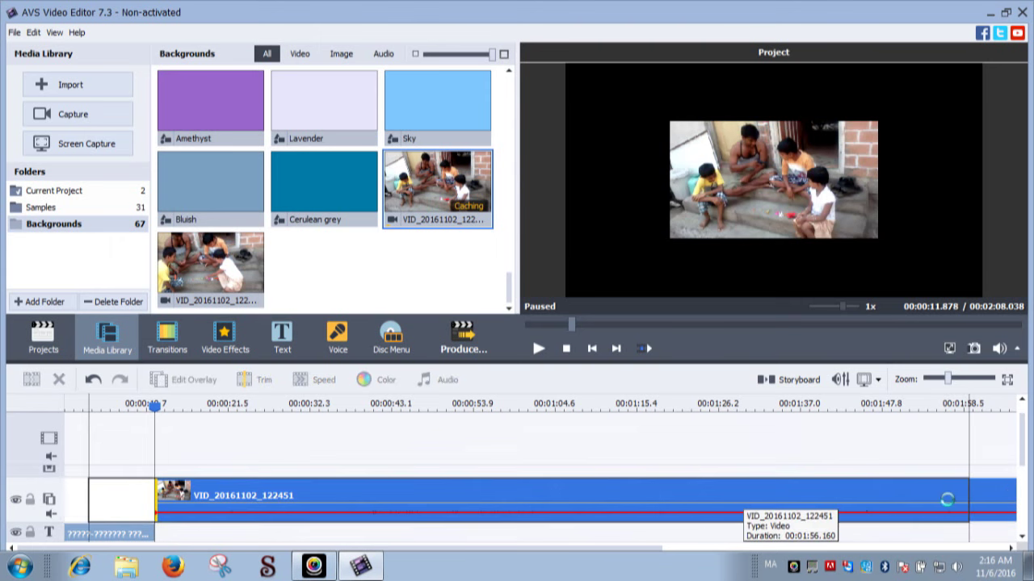
{"action": "key", "text": "Delete"}
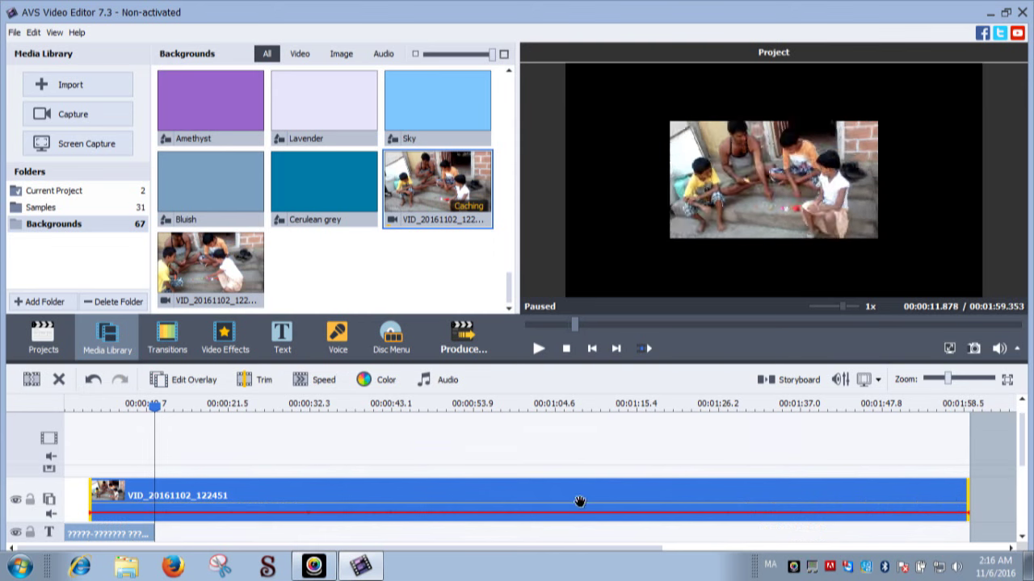
{"action": "left_click", "coordinate": [967, 491]}
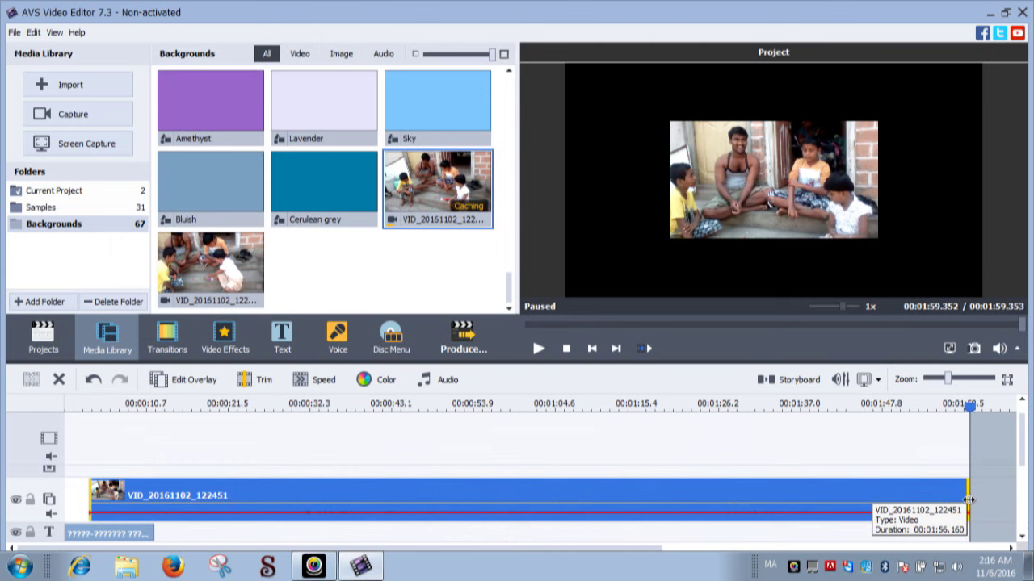
{"action": "left_click_drag", "start_coordinate": [966, 501], "coordinate": [396, 554]}
{"action": "left_click", "coordinate": [87, 494]}
{"action": "left_click_drag", "start_coordinate": [86, 494], "coordinate": [156, 505]}
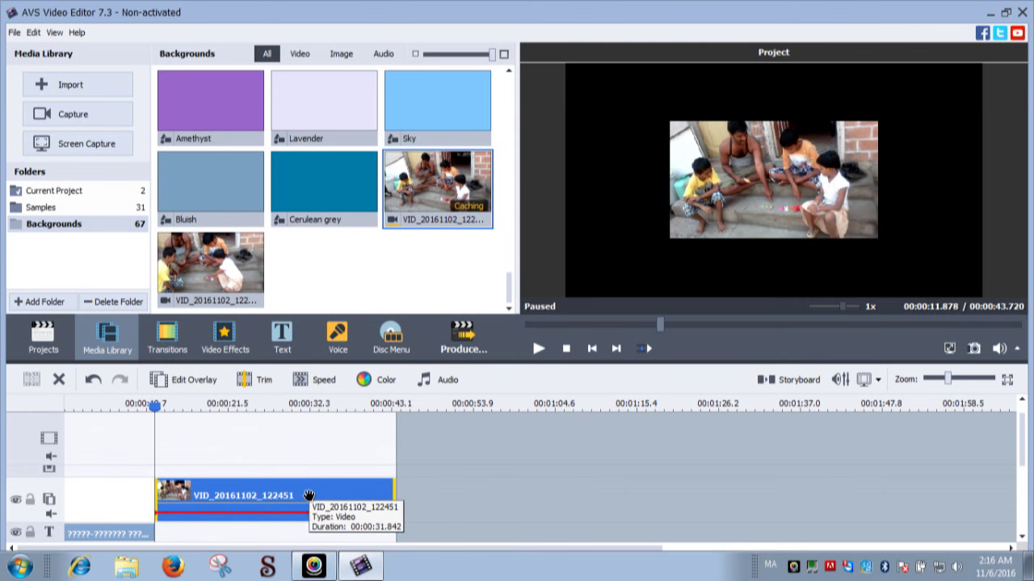
Step: Apply Fade In and Fade Out to the Marathi title text clip
{"action": "right_click", "coordinate": [150, 530]}
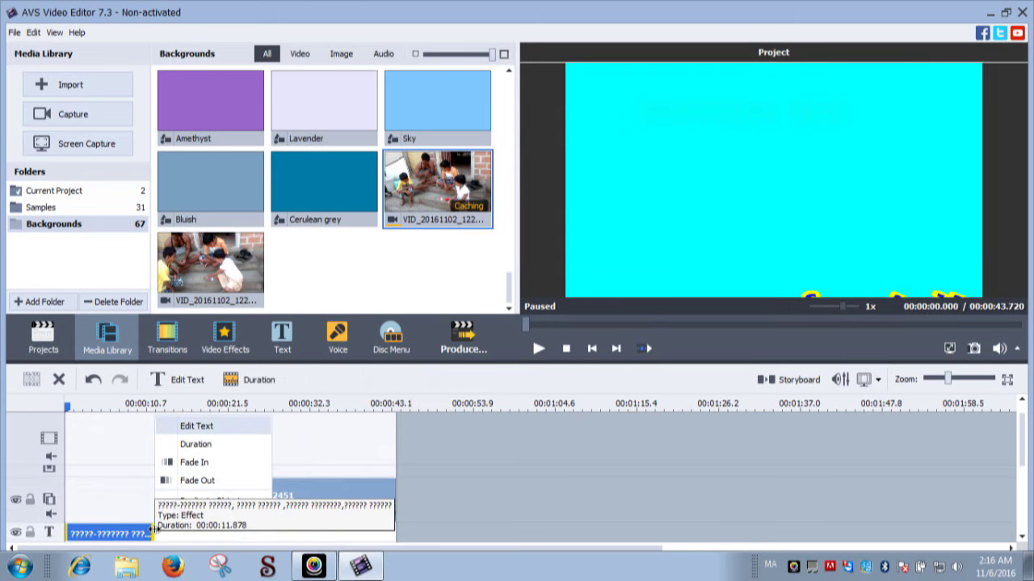
{"action": "left_click", "coordinate": [193, 464]}
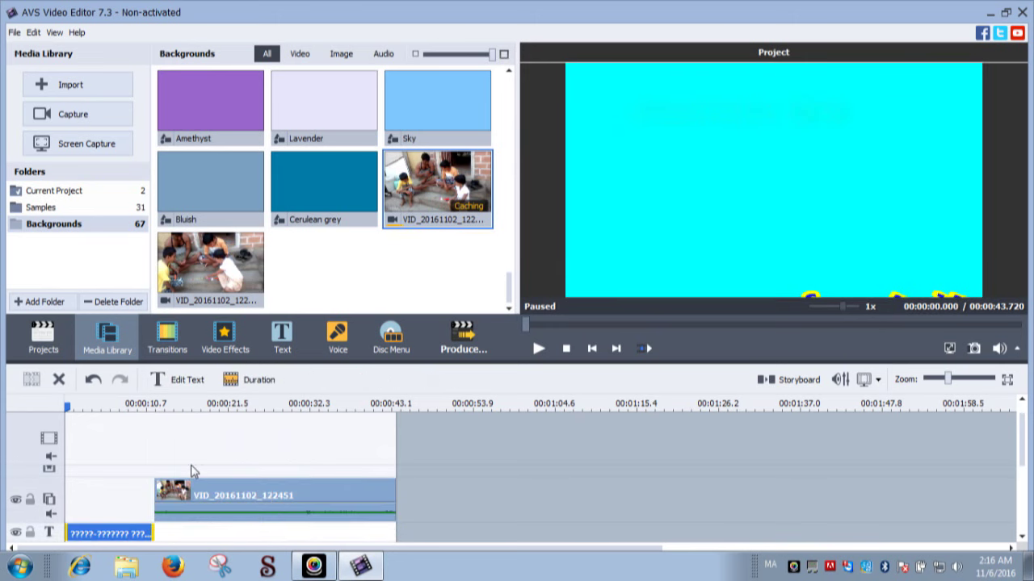
{"action": "right_click", "coordinate": [152, 528]}
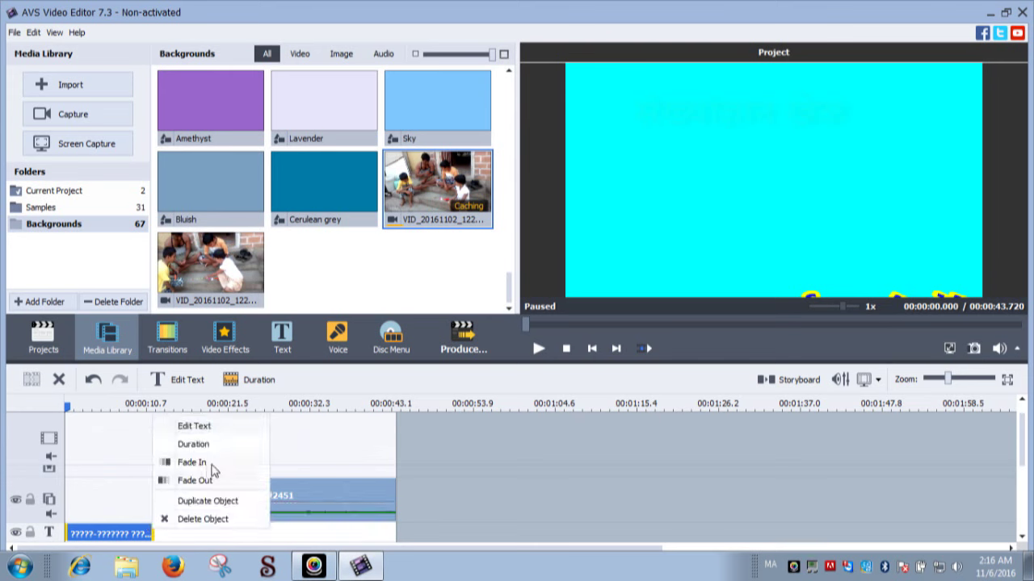
{"action": "left_click", "coordinate": [196, 483]}
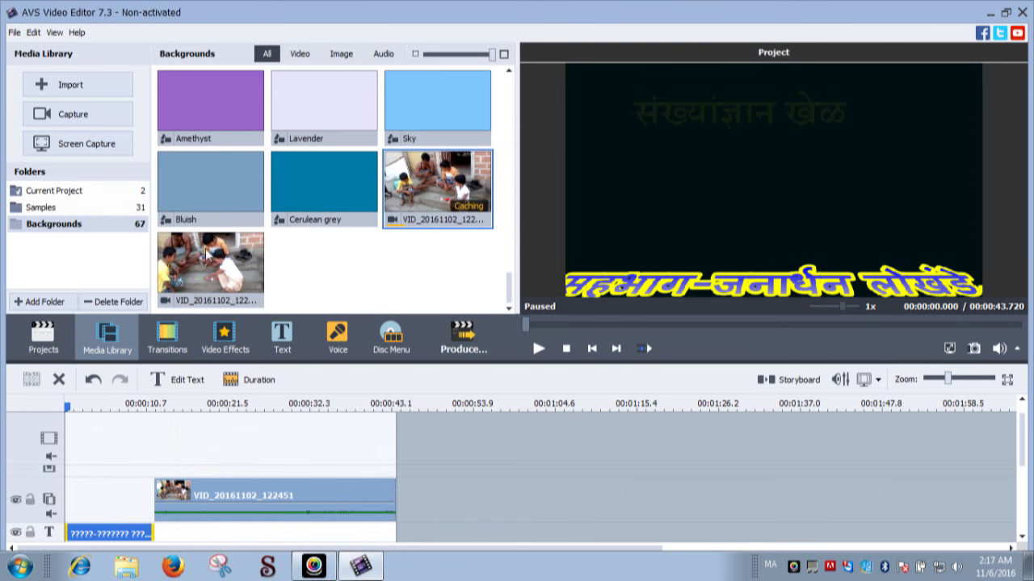
Step: Drag VID_20161102_122729 from the Media Library onto the video track right after VID_20161102_122451
{"action": "left_click", "coordinate": [395, 491]}
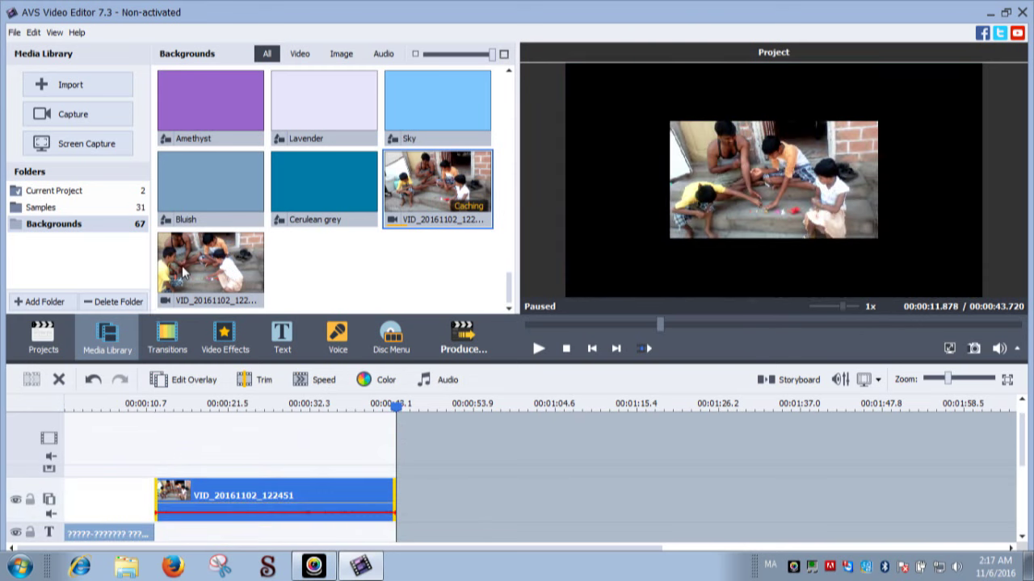
{"action": "left_click_drag", "start_coordinate": [183, 269], "coordinate": [482, 502]}
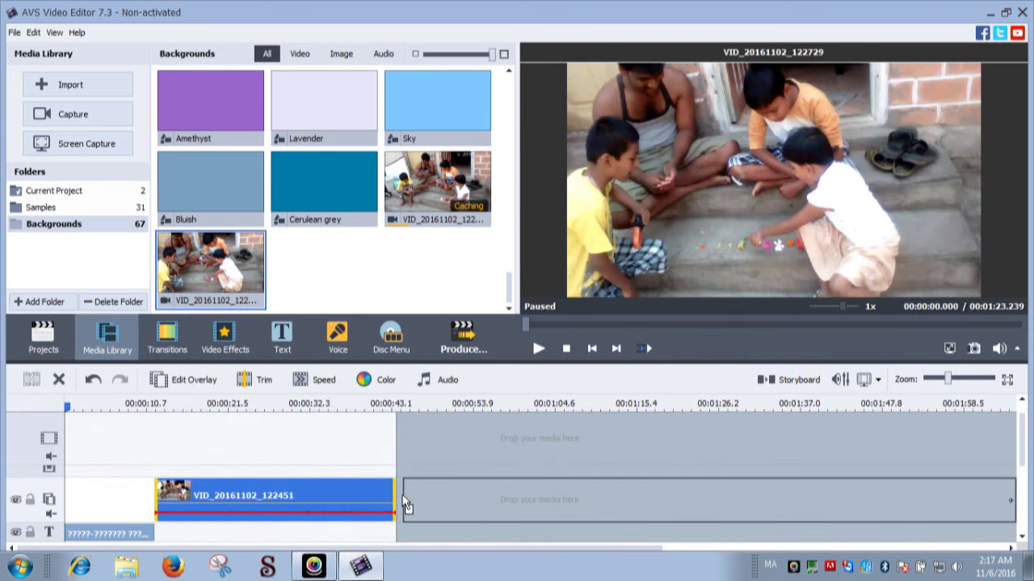
{"action": "left_click_drag", "start_coordinate": [399, 499], "coordinate": [397, 493]}
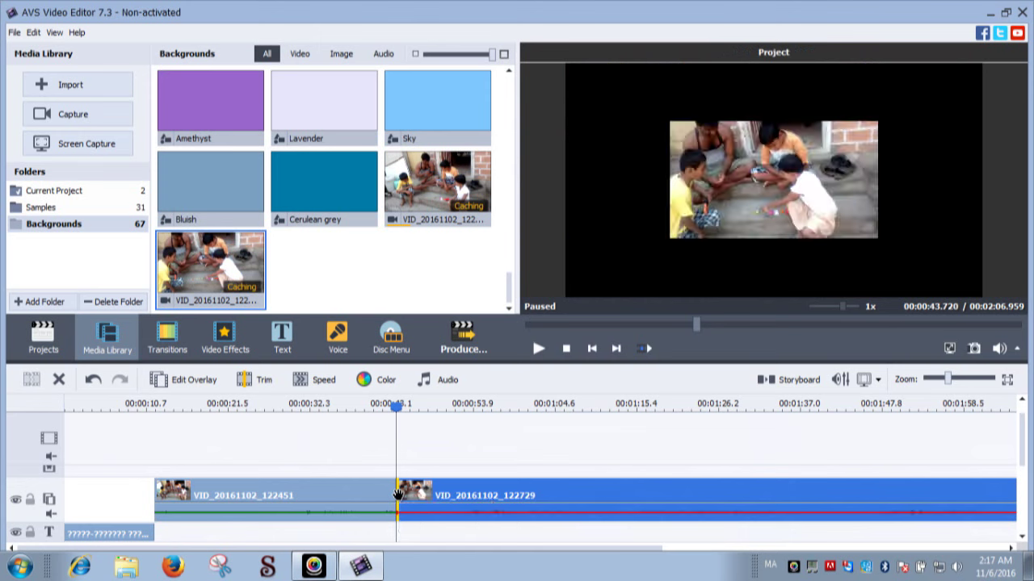
Step: Give VID_20161102_122729 a fade-in and a fade-out, dragging the fade-out point to shorten it
{"action": "right_click", "coordinate": [398, 494]}
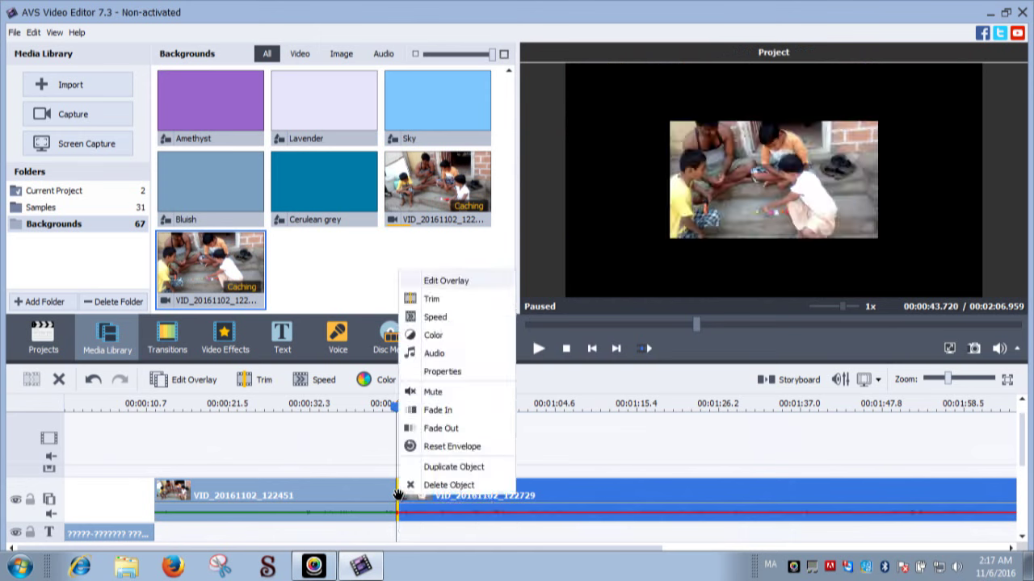
{"action": "left_click", "coordinate": [449, 413]}
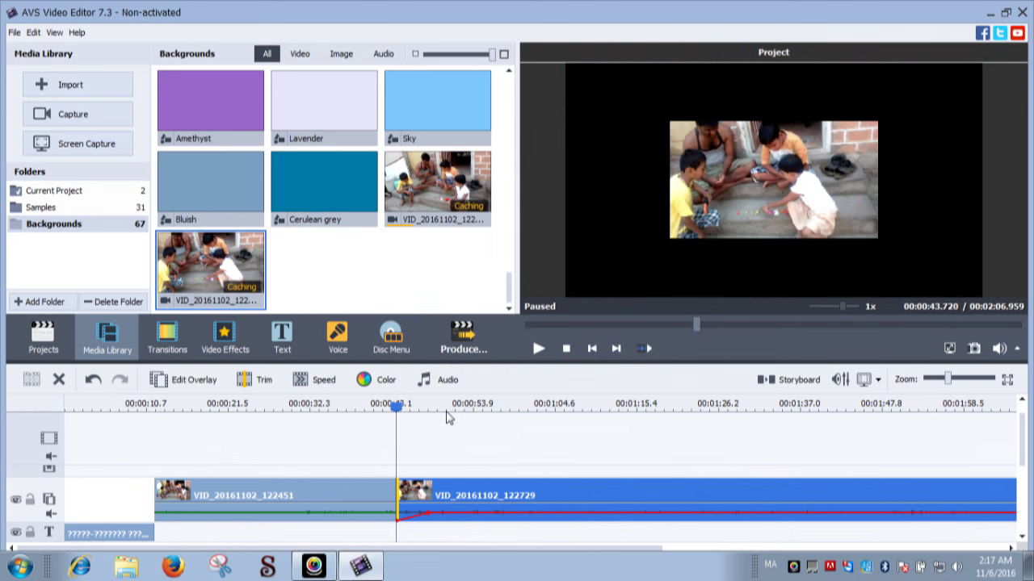
{"action": "right_click", "coordinate": [397, 493]}
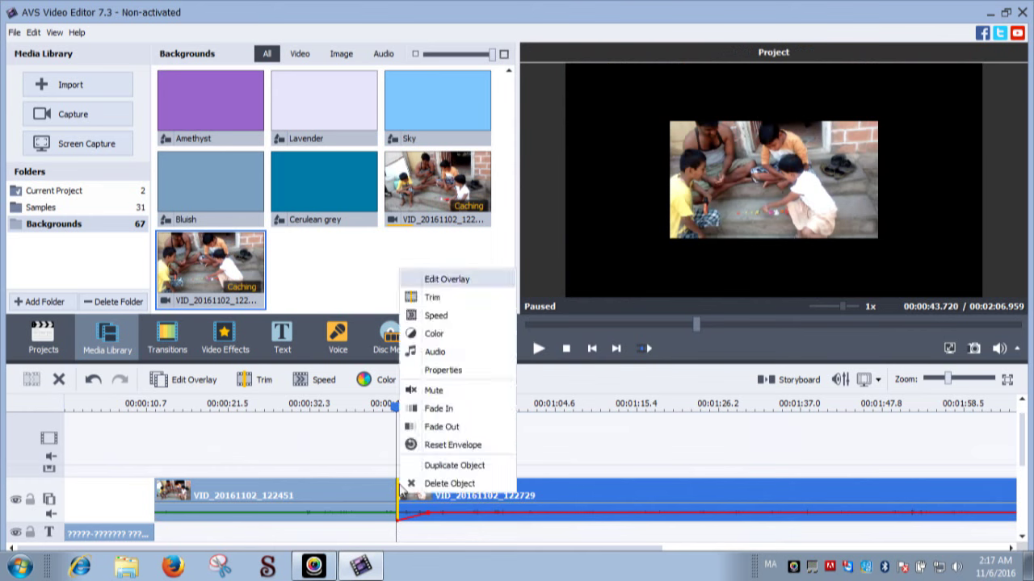
{"action": "left_click", "coordinate": [440, 427]}
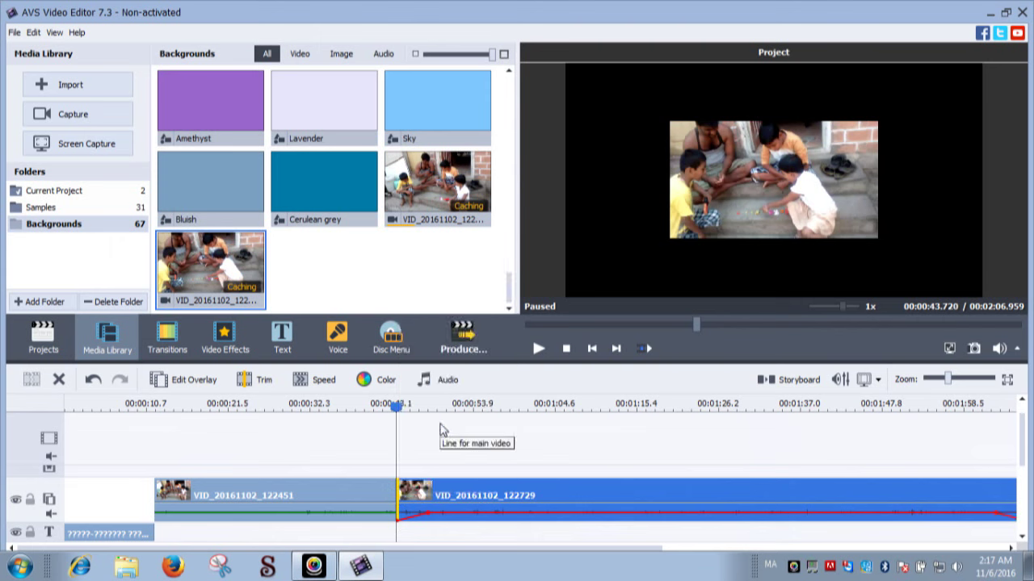
{"action": "left_click_drag", "start_coordinate": [982, 515], "coordinate": [1006, 512]}
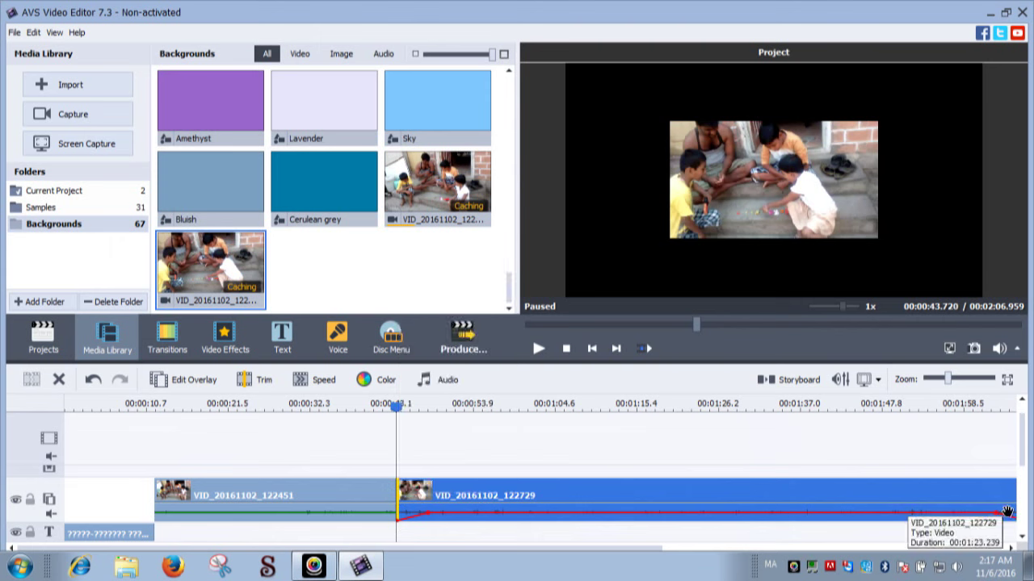
{"action": "left_click", "coordinate": [1019, 494]}
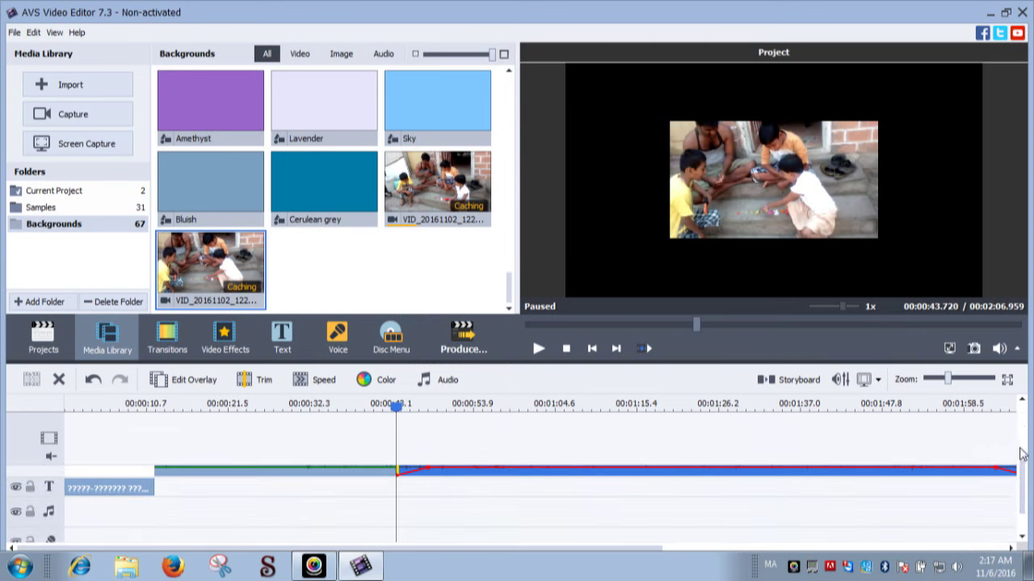
{"action": "left_click", "coordinate": [1021, 455]}
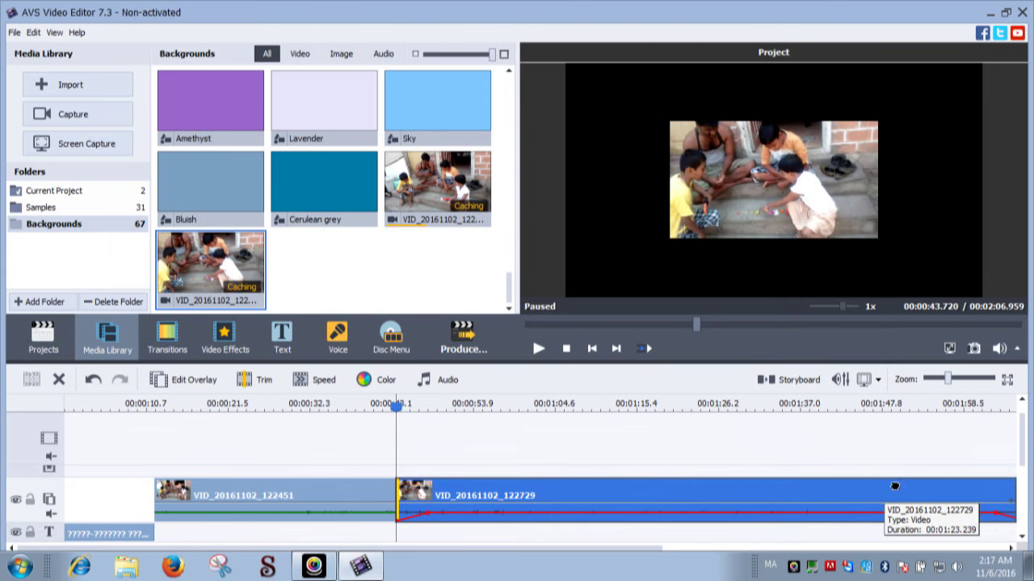
Step: Select the title clip at the project start and play the project in the preview
{"action": "scroll", "coordinate": [896, 501], "scroll_direction": "up", "scroll_amount": 1}
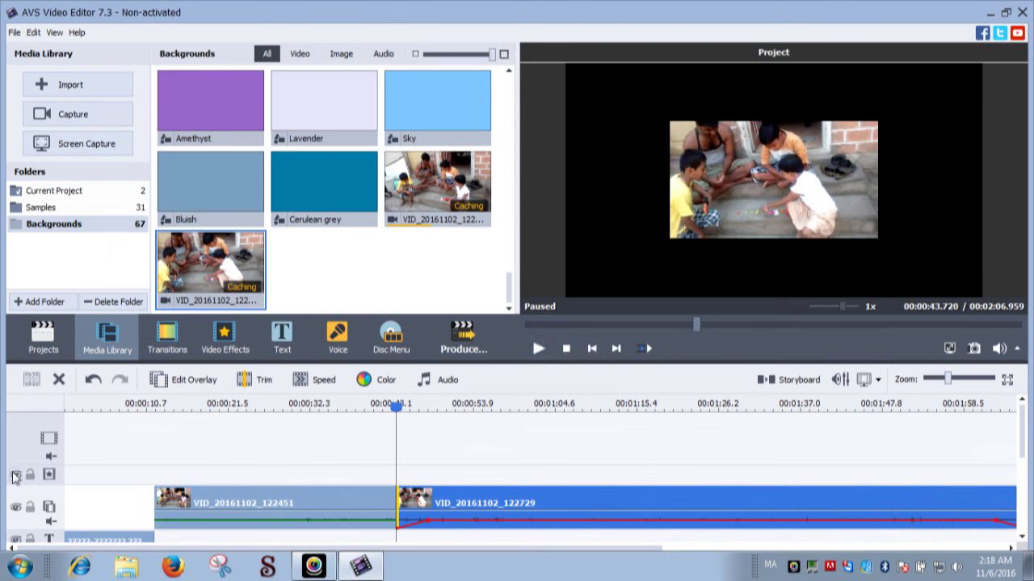
{"action": "left_click", "coordinate": [91, 537]}
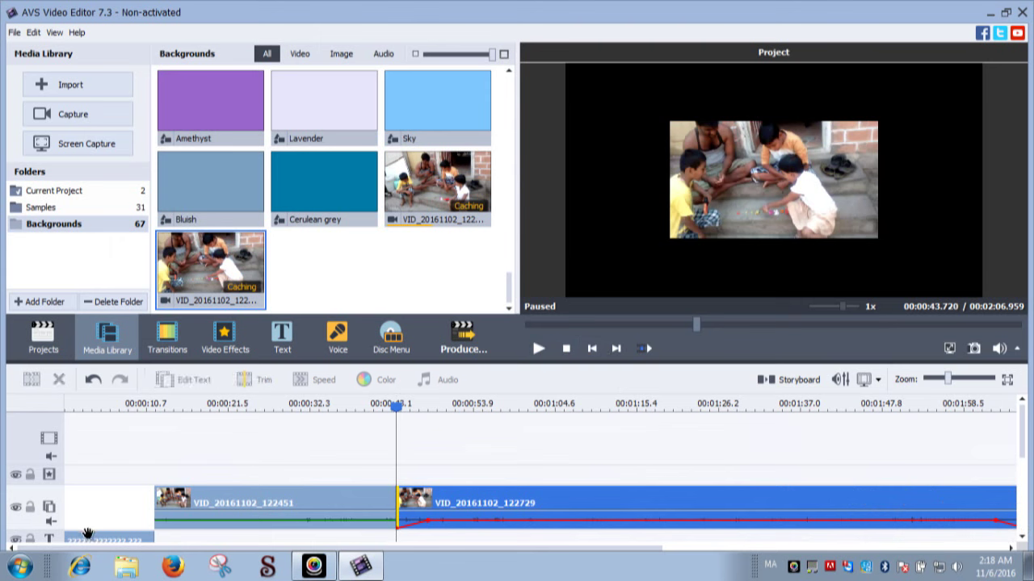
{"action": "left_click", "coordinate": [546, 346]}
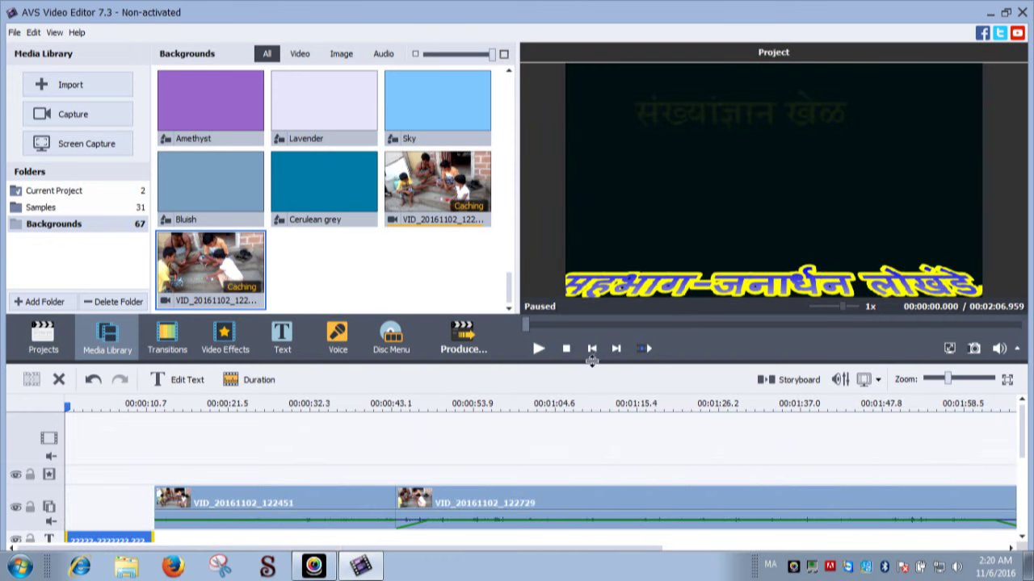
{"action": "left_click", "coordinate": [619, 356]}
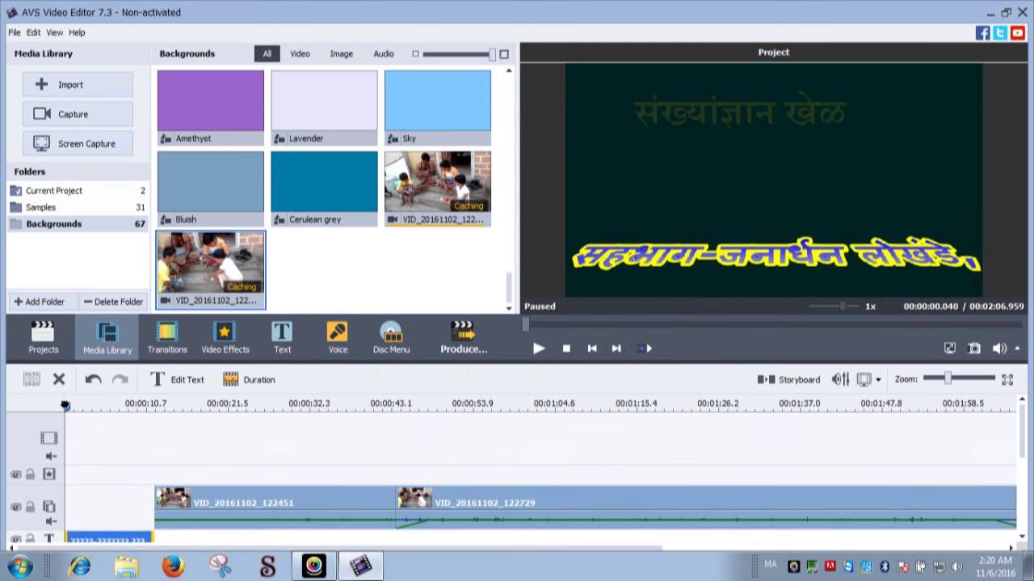
{"action": "left_click_drag", "start_coordinate": [64, 404], "coordinate": [527, 497]}
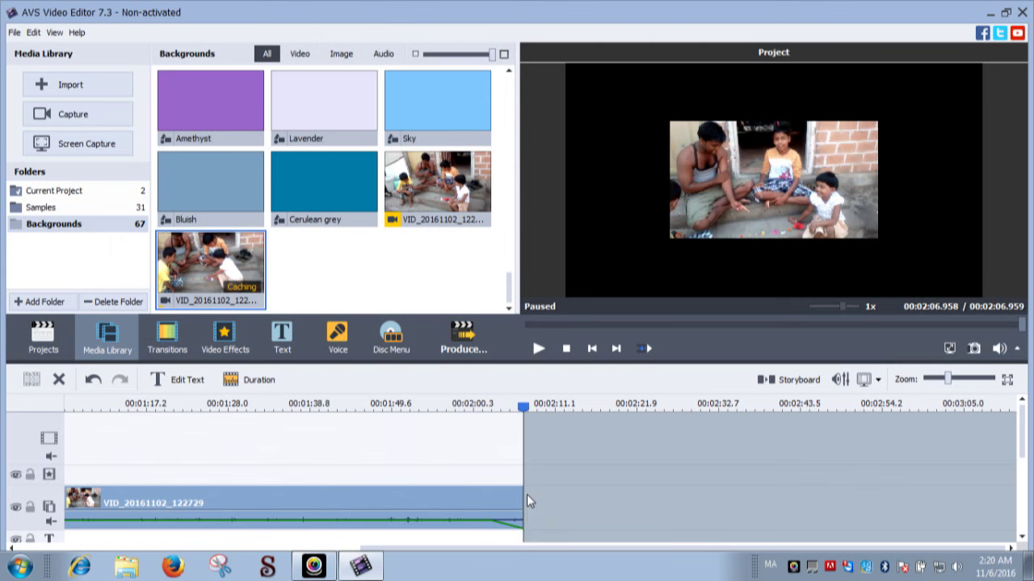
Step: Find the Halloween template in the Text titles gallery, preview it, and add it to the text track
{"action": "left_click", "coordinate": [281, 335]}
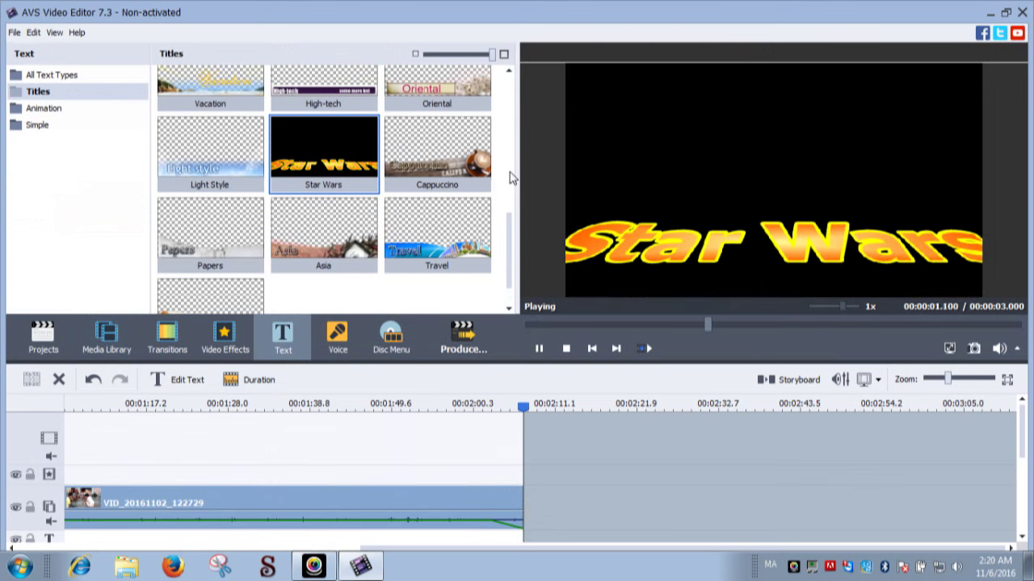
{"action": "scroll", "coordinate": [510, 179], "scroll_direction": "up", "scroll_amount": 1}
{"action": "scroll", "coordinate": [510, 180], "scroll_direction": "up", "scroll_amount": 1}
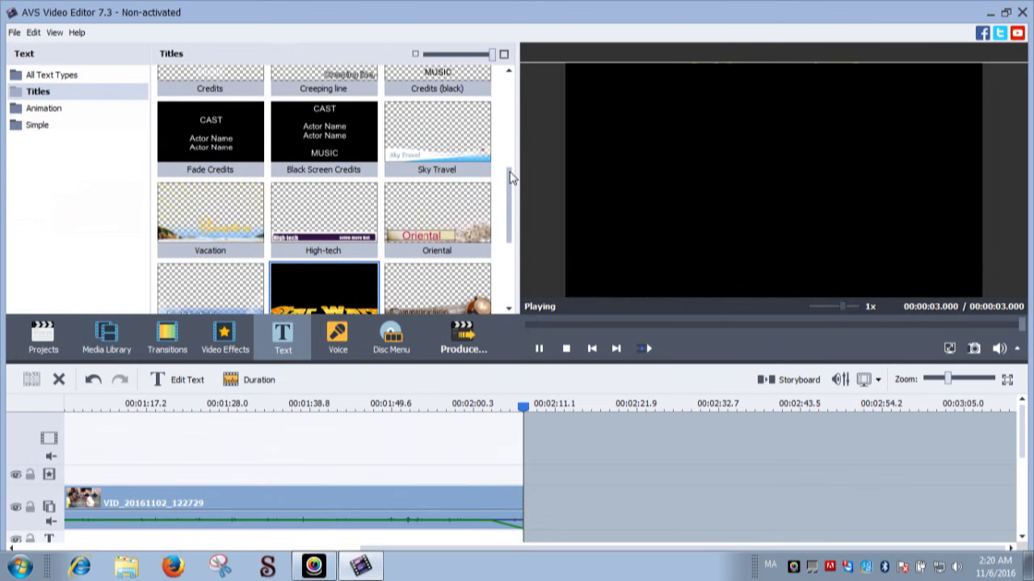
{"action": "scroll", "coordinate": [511, 137], "scroll_direction": "up", "scroll_amount": 1}
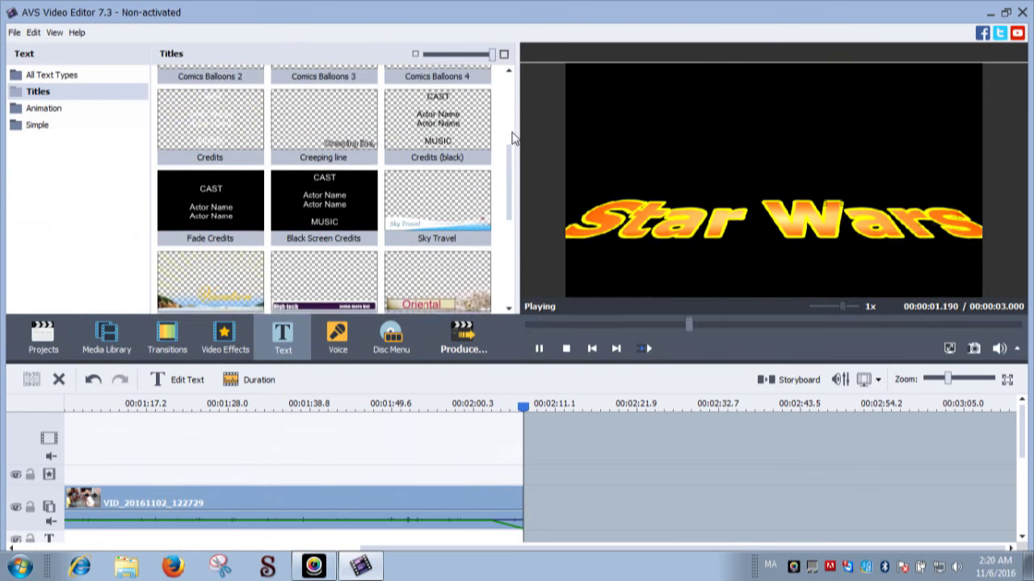
{"action": "scroll", "coordinate": [509, 278], "scroll_direction": "down", "scroll_amount": 2}
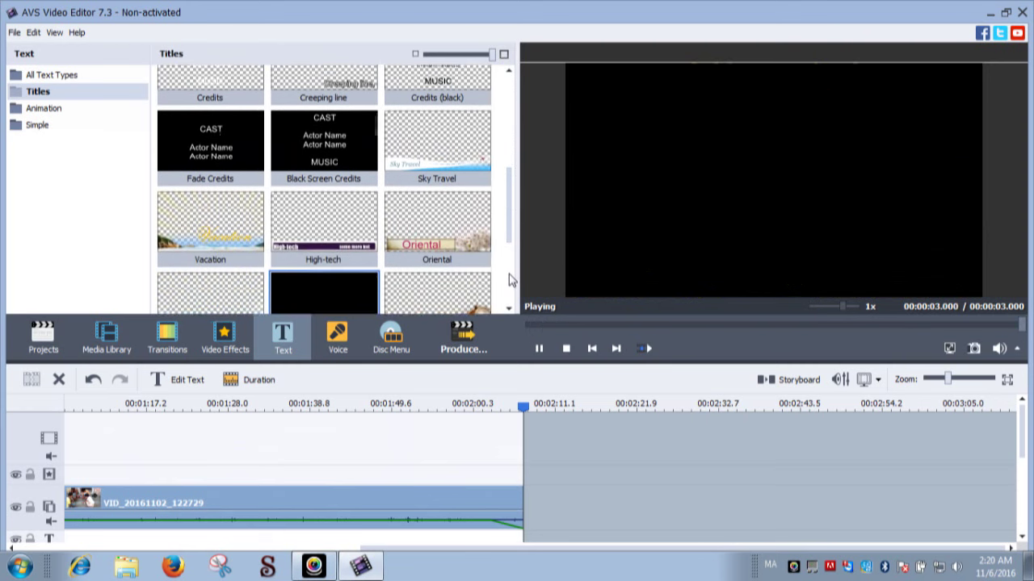
{"action": "scroll", "coordinate": [510, 278], "scroll_direction": "down", "scroll_amount": 1}
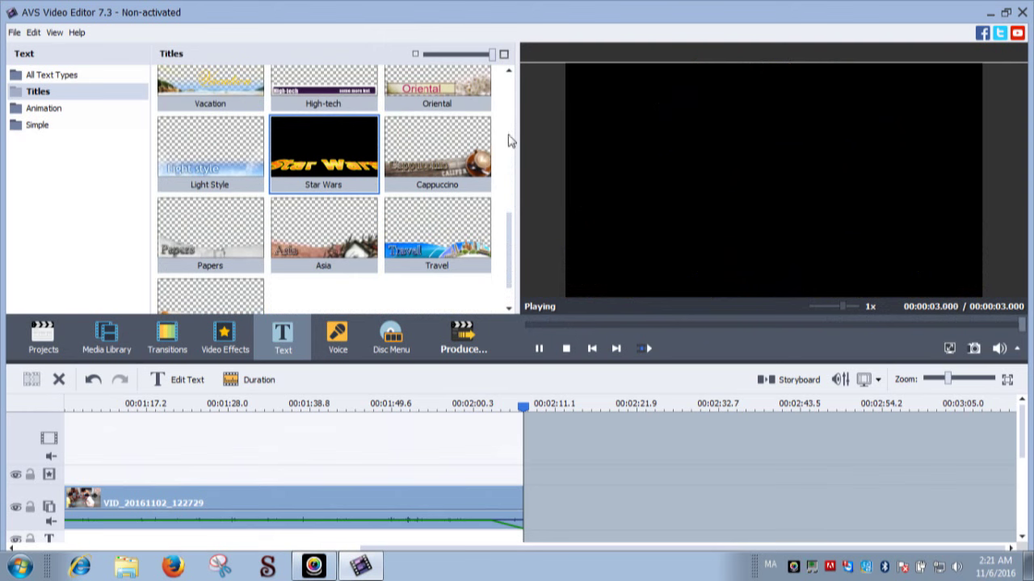
{"action": "scroll", "coordinate": [514, 137], "scroll_direction": "up", "scroll_amount": 2}
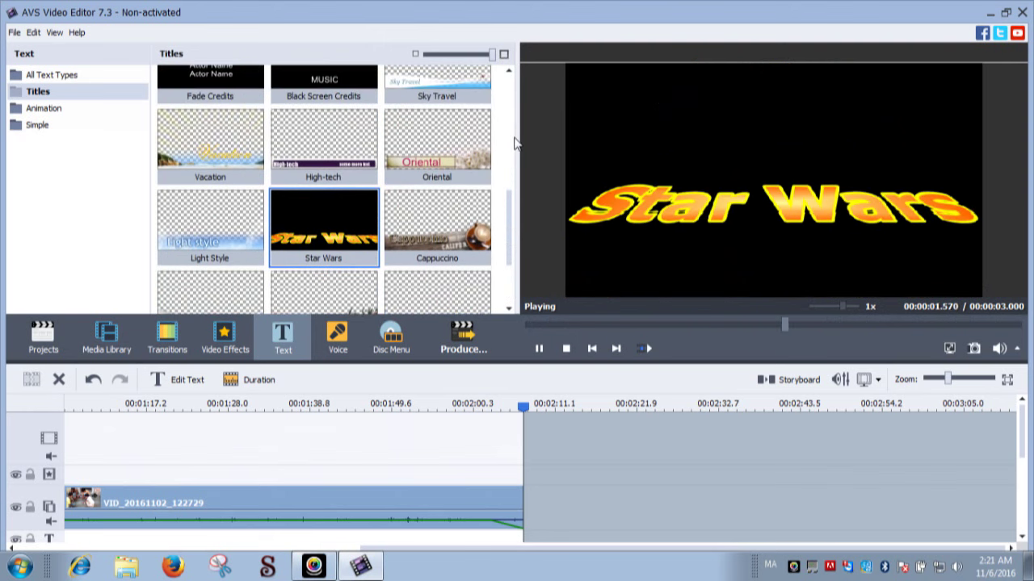
{"action": "scroll", "coordinate": [513, 118], "scroll_direction": "up", "scroll_amount": 1}
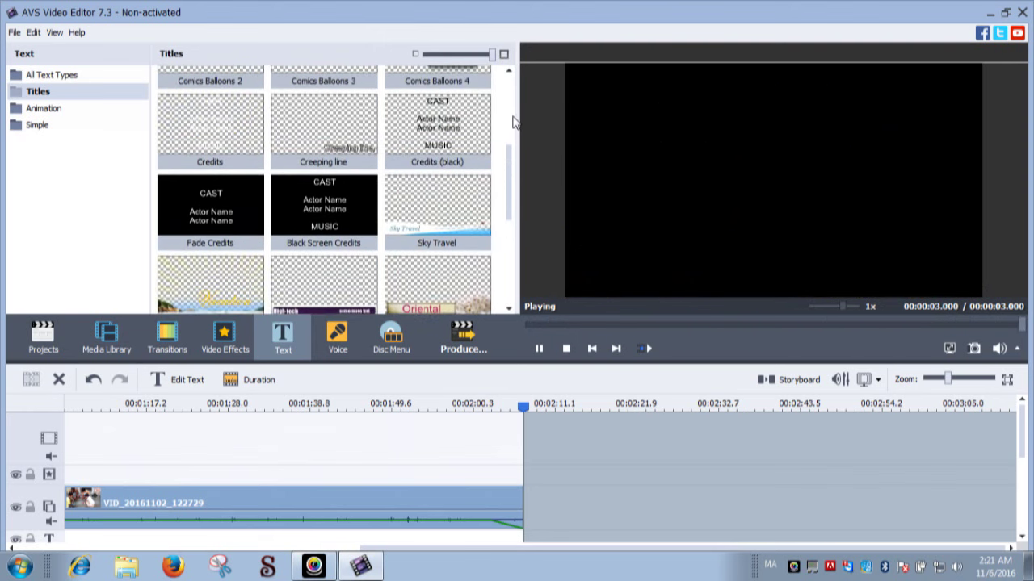
{"action": "scroll", "coordinate": [510, 109], "scroll_direction": "up", "scroll_amount": 1}
{"action": "scroll", "coordinate": [510, 103], "scroll_direction": "up", "scroll_amount": 1}
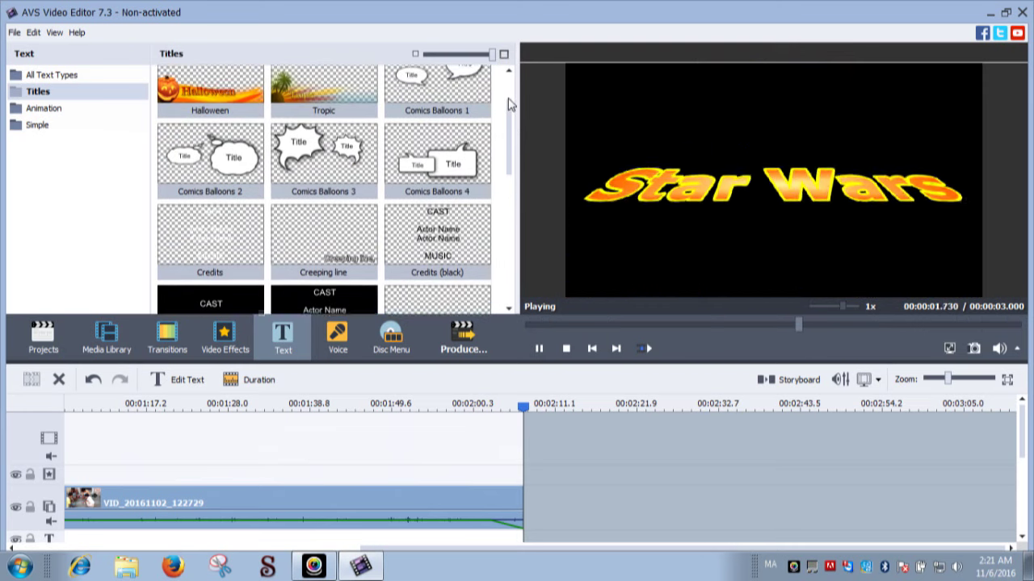
{"action": "left_click", "coordinate": [215, 119]}
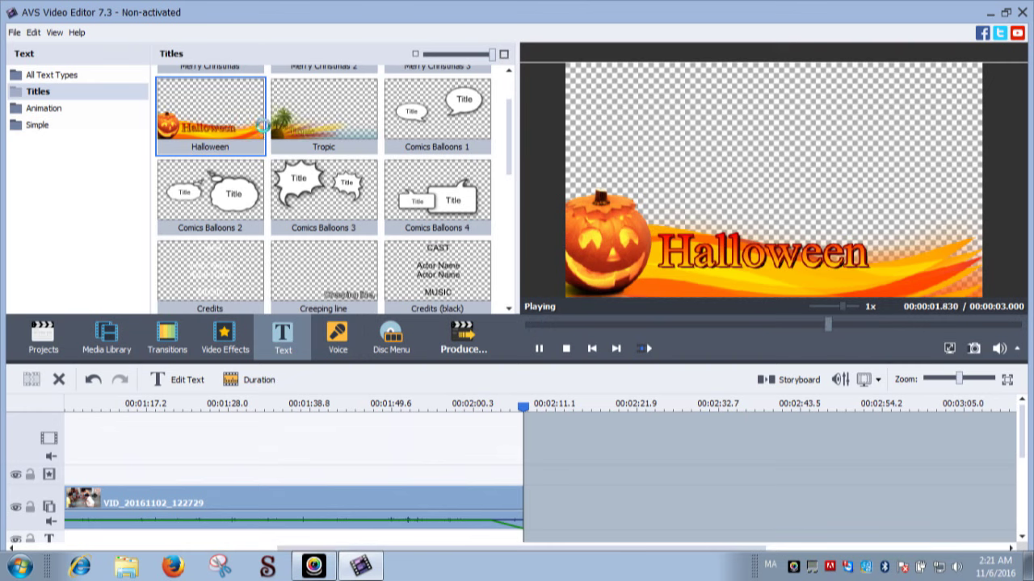
{"action": "left_click", "coordinate": [266, 127]}
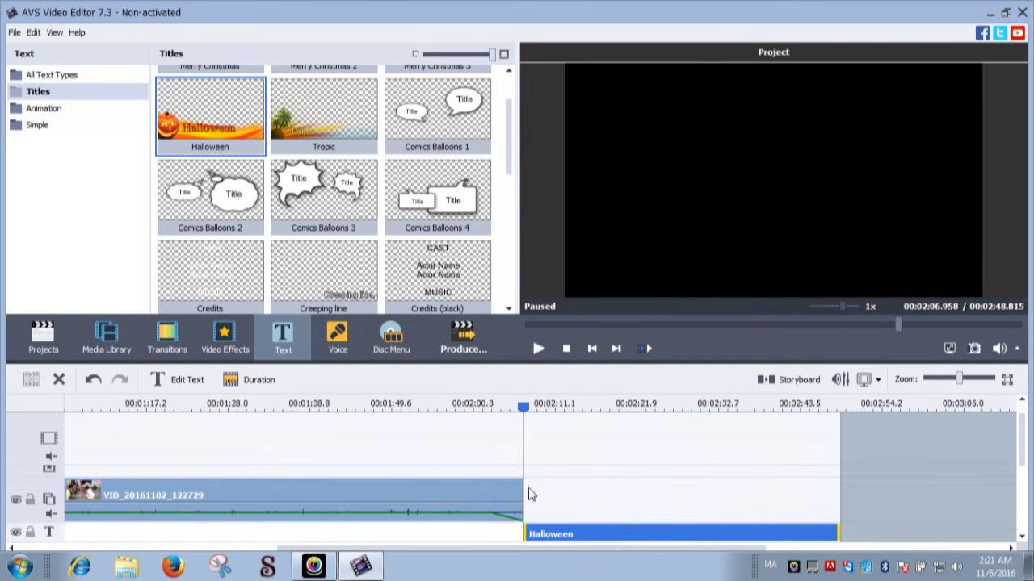
Step: Give the Halloween title clip a fade-in and fade-out, then open it with Edit Text
{"action": "right_click", "coordinate": [586, 534]}
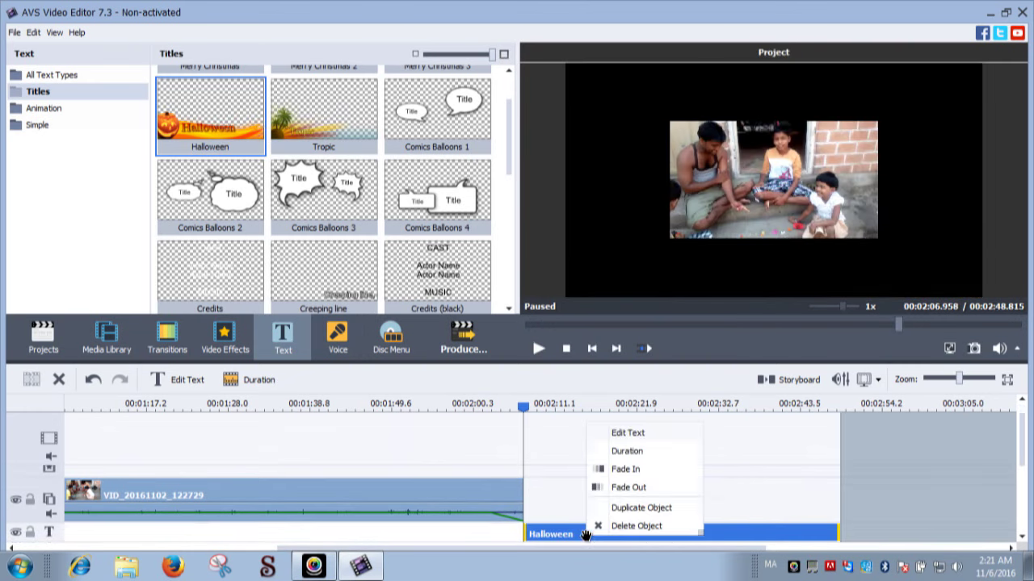
{"action": "left_click", "coordinate": [623, 470]}
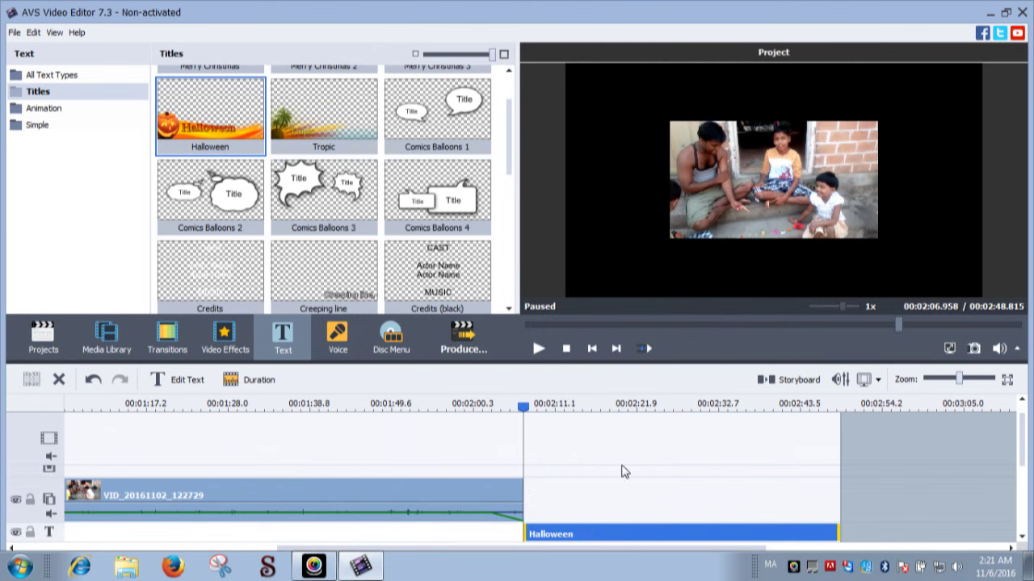
{"action": "right_click", "coordinate": [525, 531]}
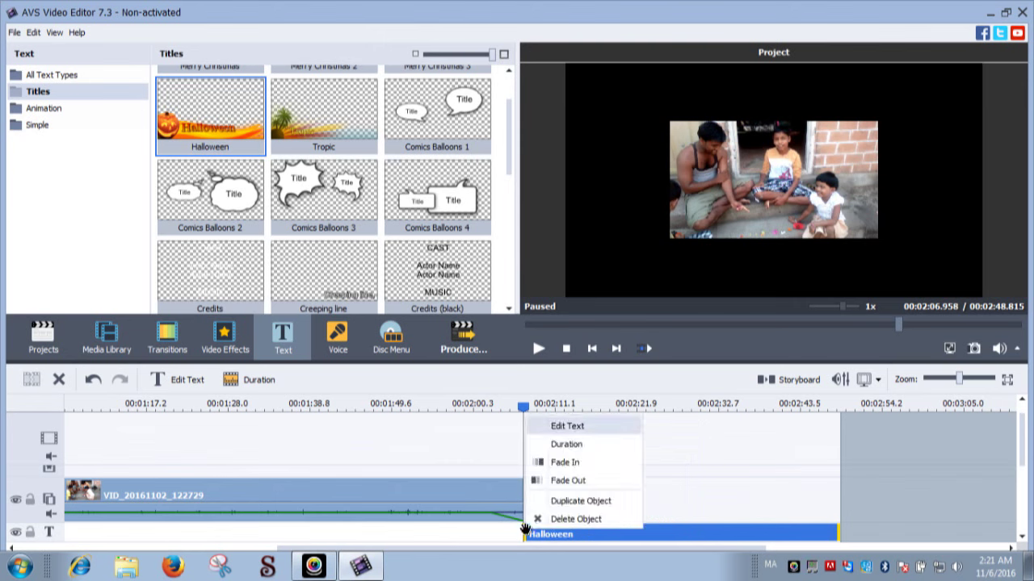
{"action": "left_click", "coordinate": [569, 481]}
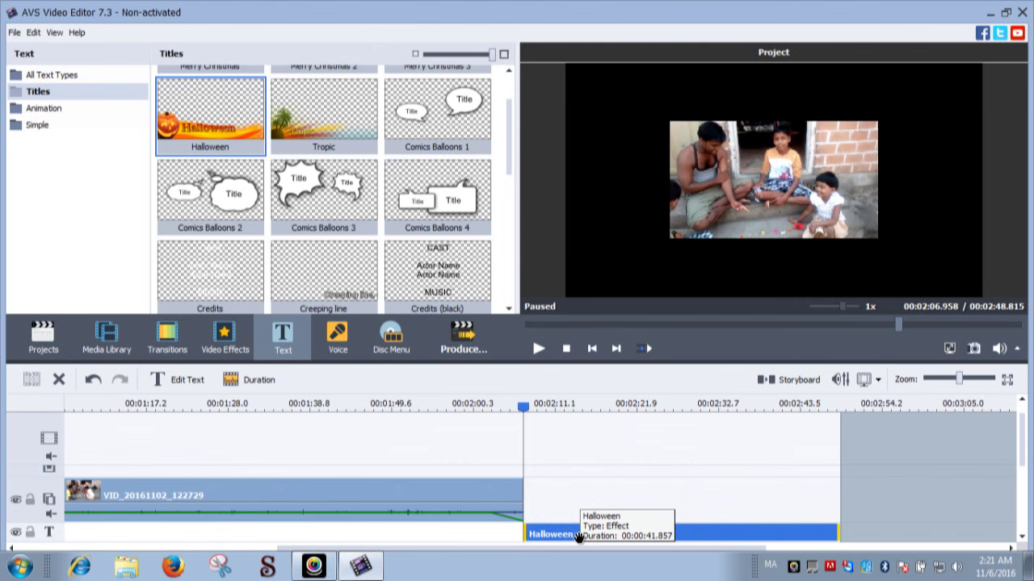
{"action": "right_click", "coordinate": [579, 537]}
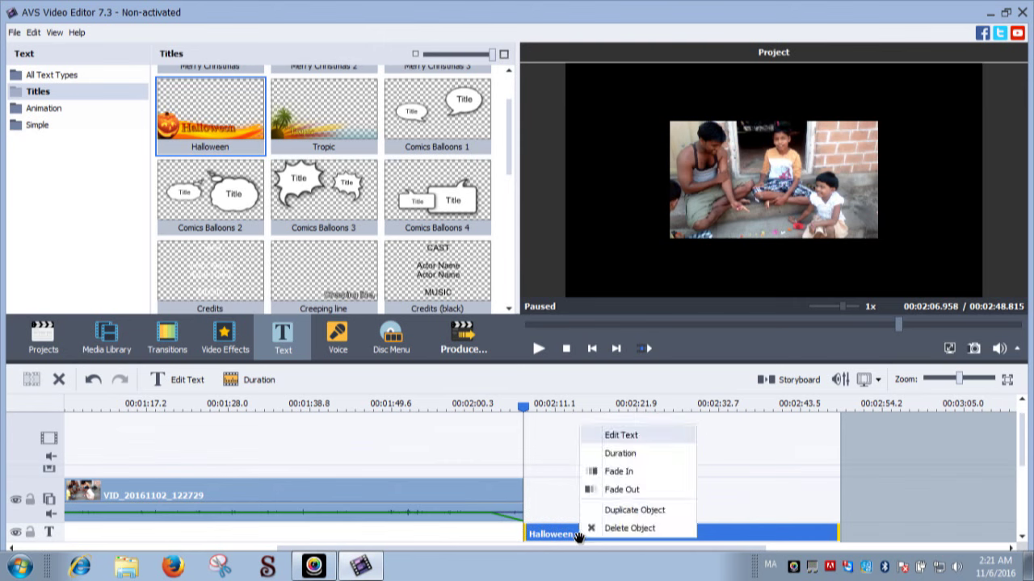
{"action": "left_click", "coordinate": [621, 436]}
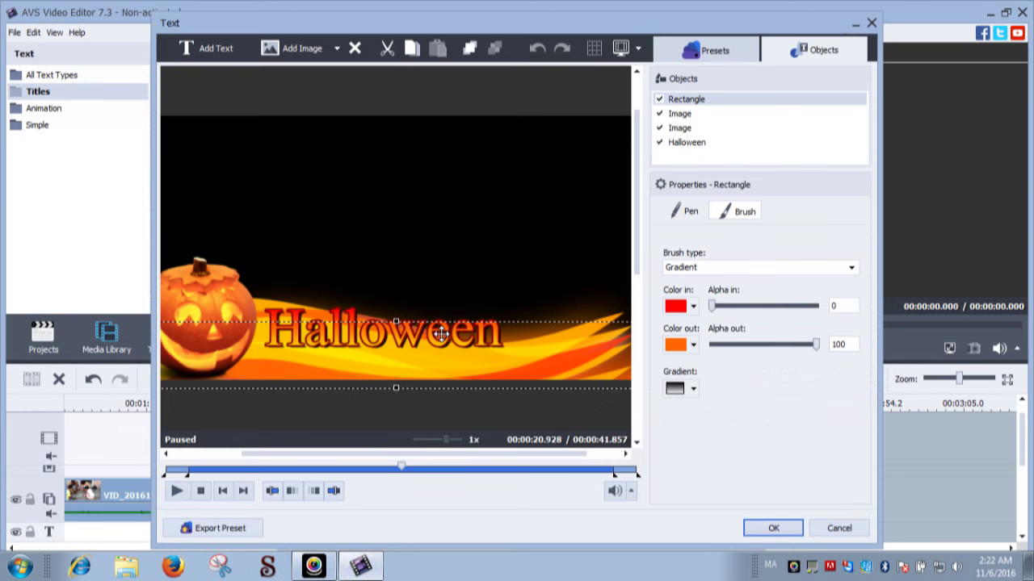
Step: Select the Halloween text layer in the title's Objects list
{"action": "left_click", "coordinate": [441, 334]}
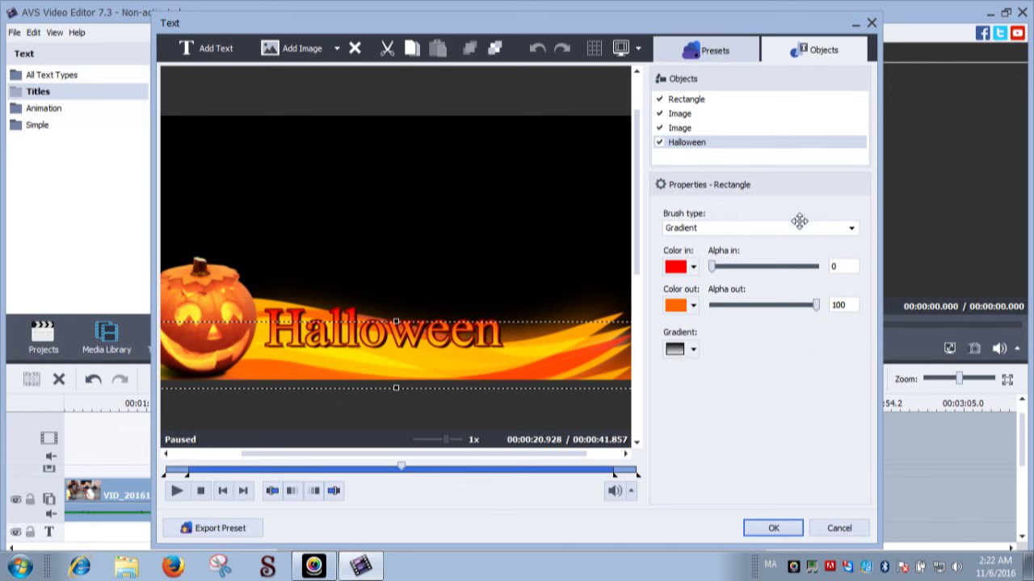
Step: Change the Halloween text's font to Kokila, leaving its size at 72
{"action": "left_click", "coordinate": [350, 331]}
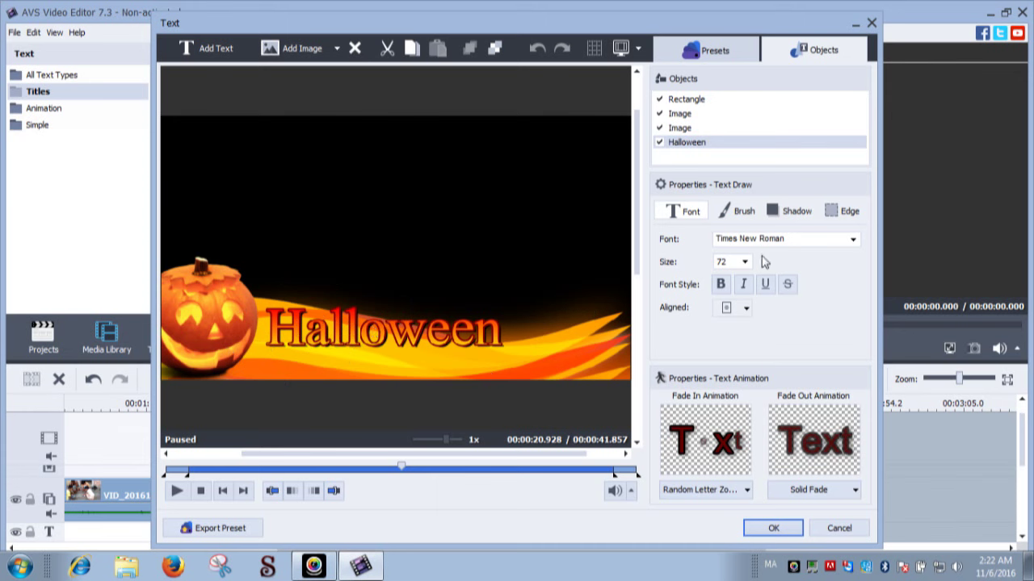
{"action": "left_click", "coordinate": [854, 240]}
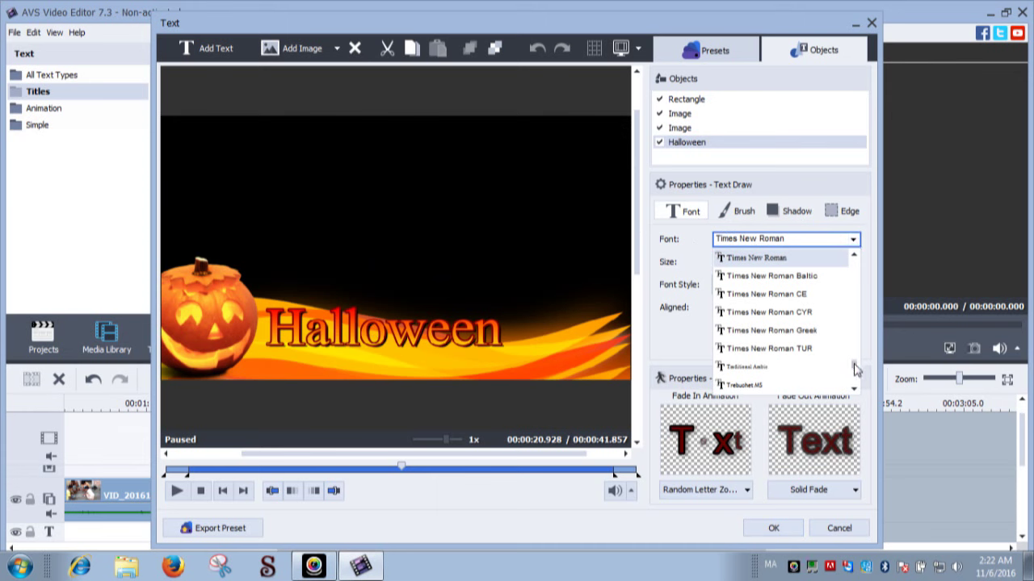
{"action": "left_click_drag", "start_coordinate": [856, 368], "coordinate": [853, 325]}
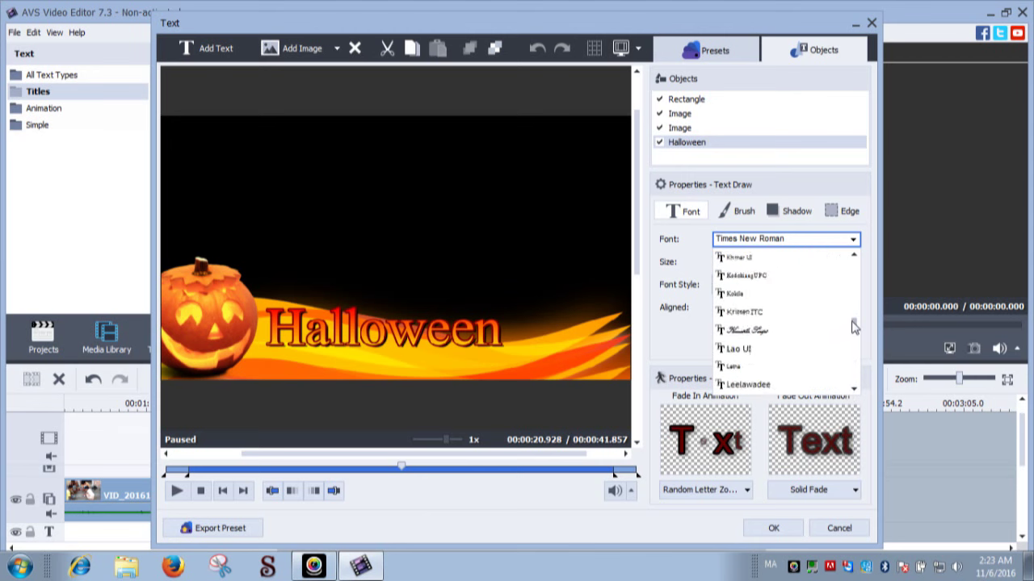
{"action": "left_click", "coordinate": [753, 294]}
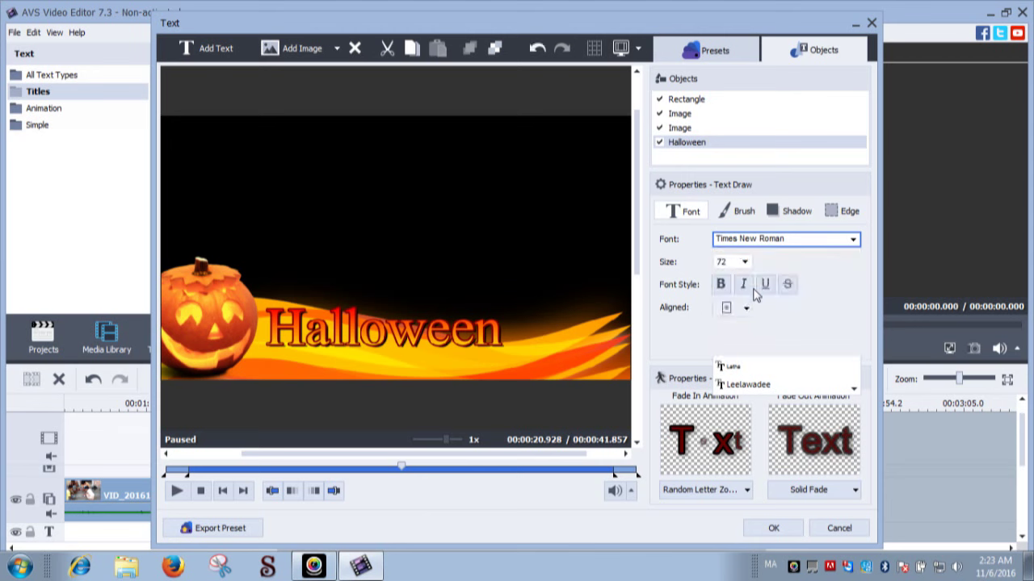
{"action": "left_click", "coordinate": [724, 288]}
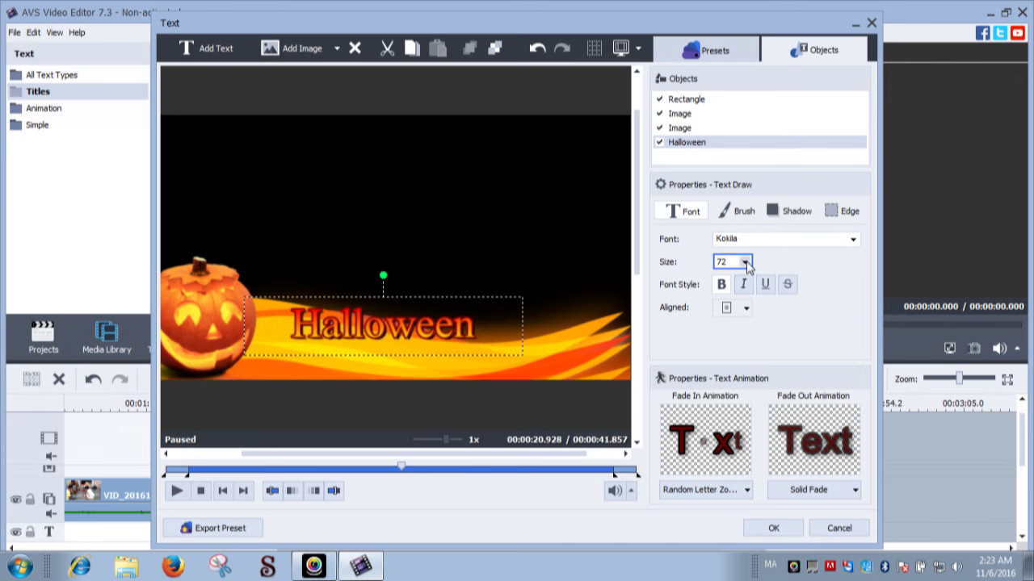
{"action": "left_click", "coordinate": [744, 263]}
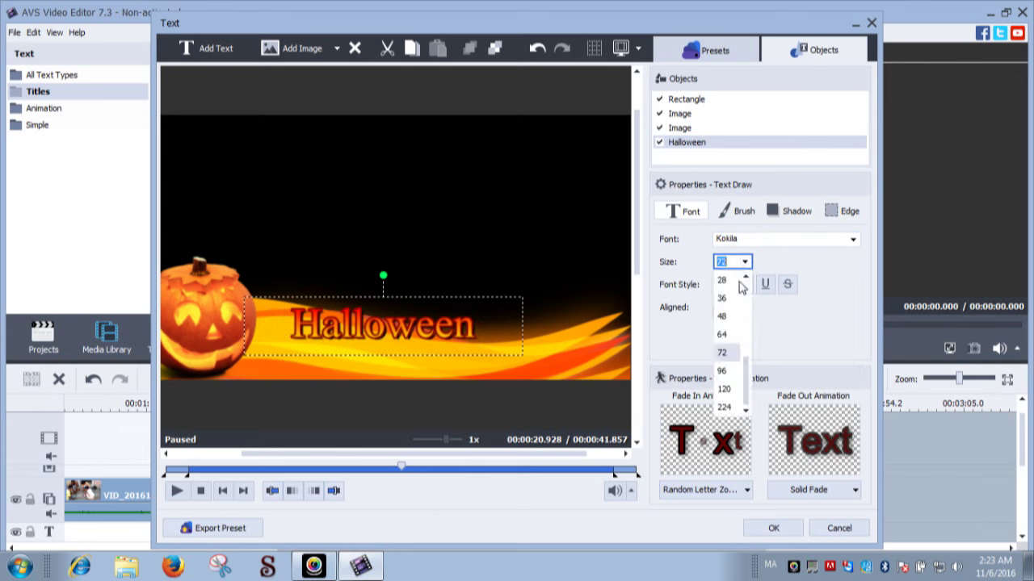
{"action": "left_click", "coordinate": [721, 353]}
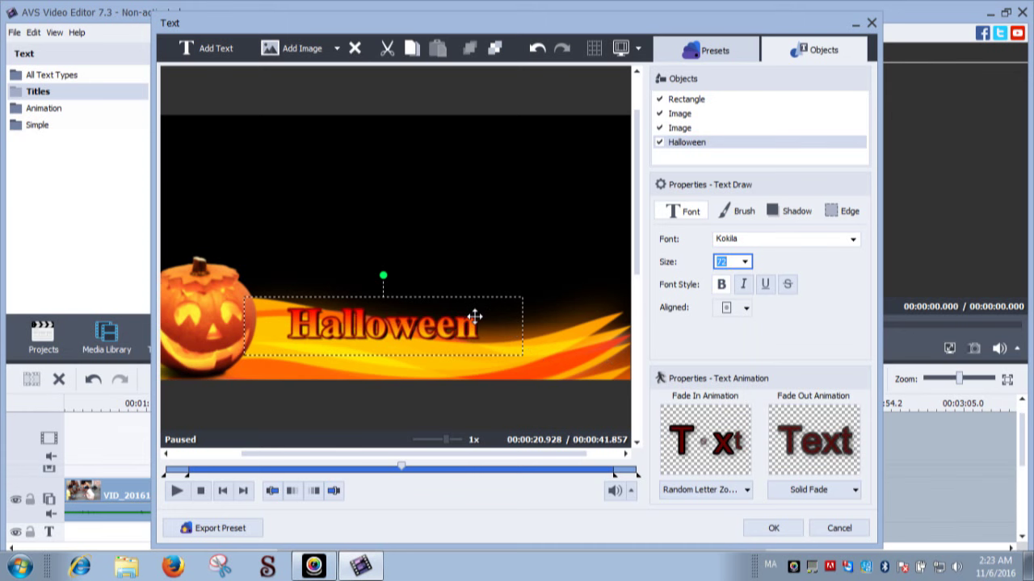
Step: Replace the word Halloween with the Marathi credit 'निर्मिती-' followed by a person's name
{"action": "left_click", "coordinate": [475, 316]}
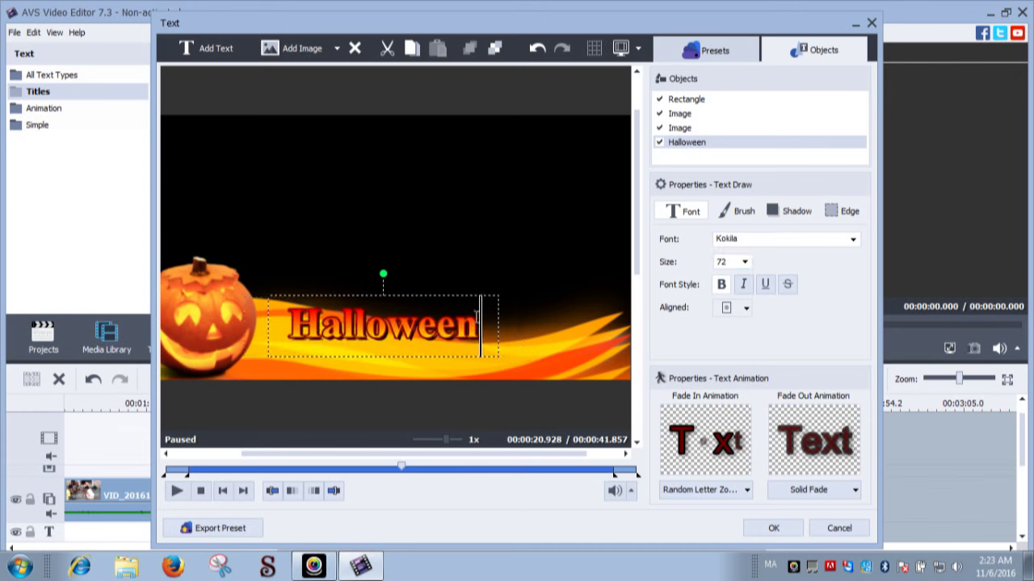
{"action": "key", "text": "BackSpace"}
{"action": "key", "text": "BackSpace"}
{"action": "key", "text": "BackSpace"}
{"action": "key", "text": "BackSpace"}
{"action": "key", "text": "BackSpace"}
{"action": "key", "text": "BackSpace"}
{"action": "key", "text": "BackSpace"}
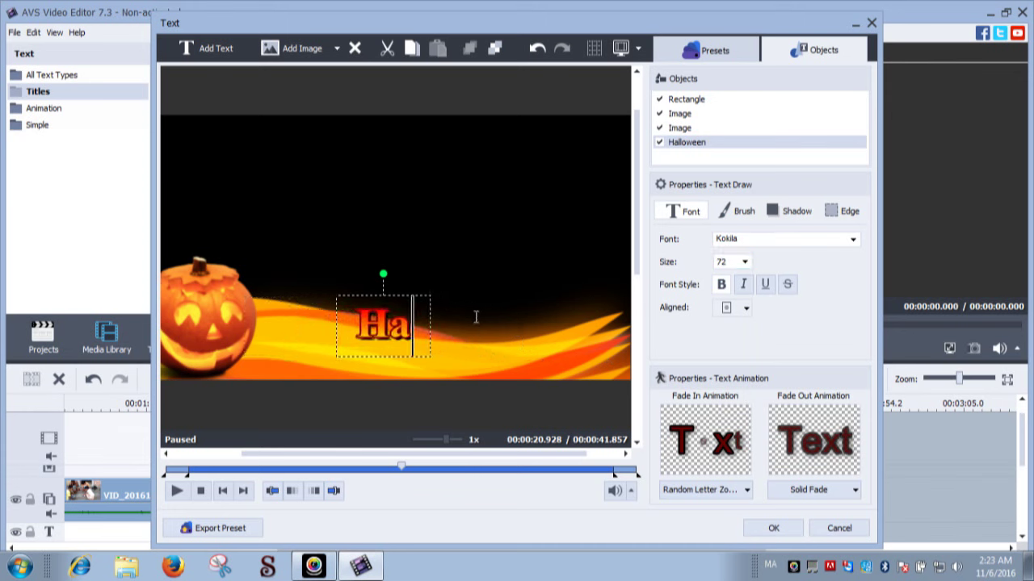
{"action": "key", "text": "BackSpace"}
{"action": "key", "text": "BackSpace"}
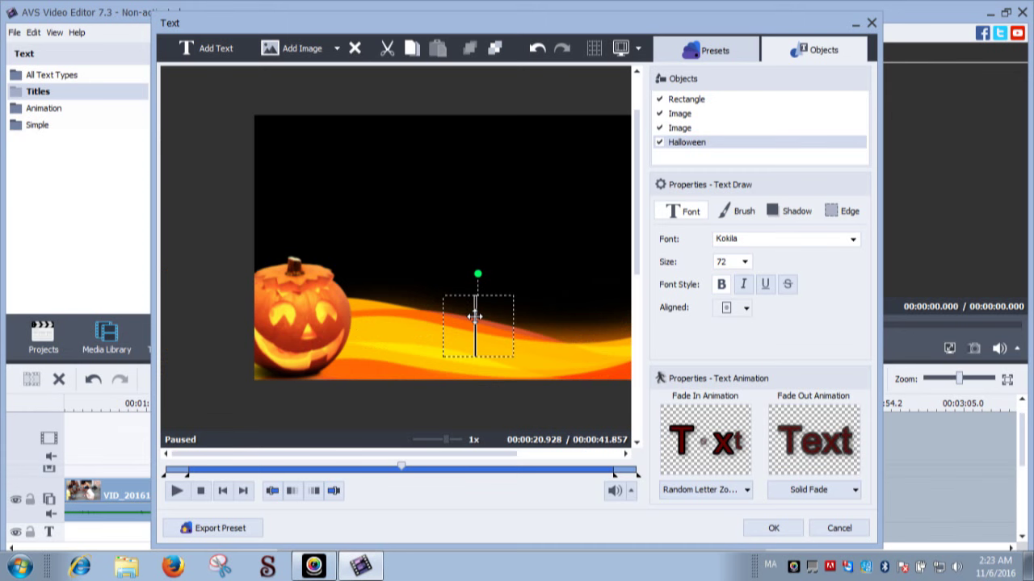
{"action": "type", "text": "निर्मिती-"}
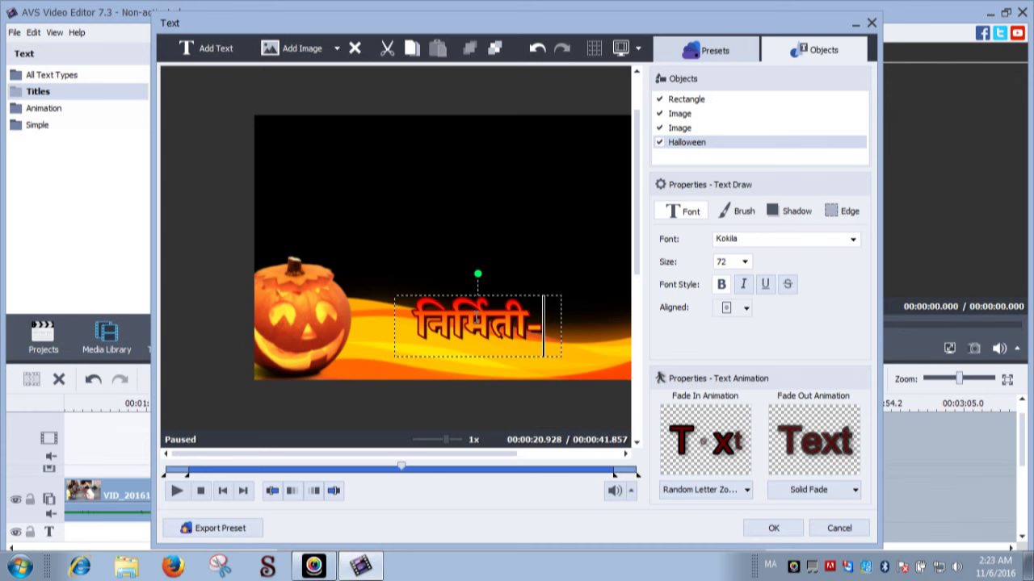
{"action": "type", "text": "महेश"}
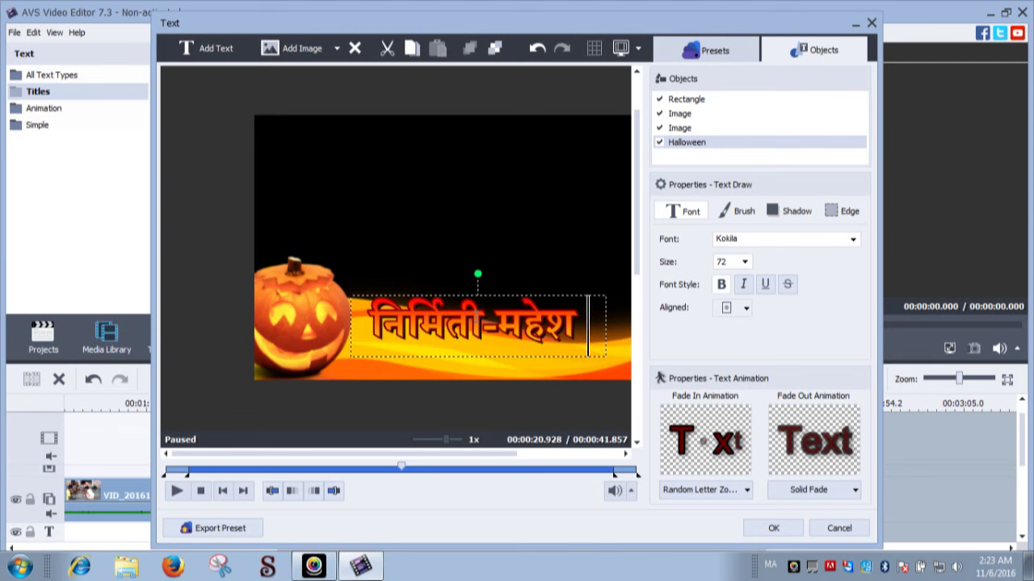
{"action": "type", "text": " लोखंडे"}
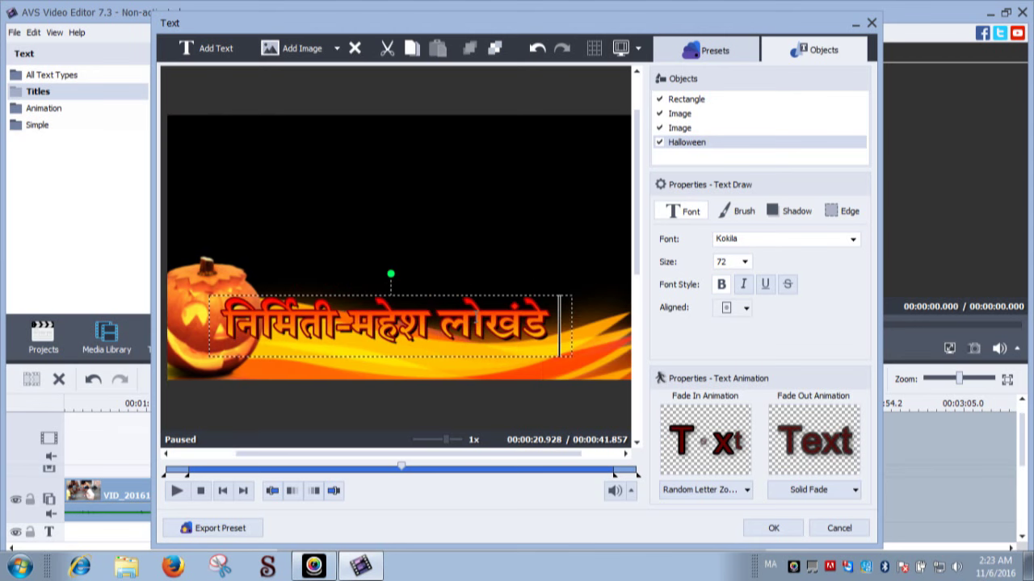
Step: Select the misspelled characters in the credit's first name for retyping
{"action": "left_click", "coordinate": [404, 304]}
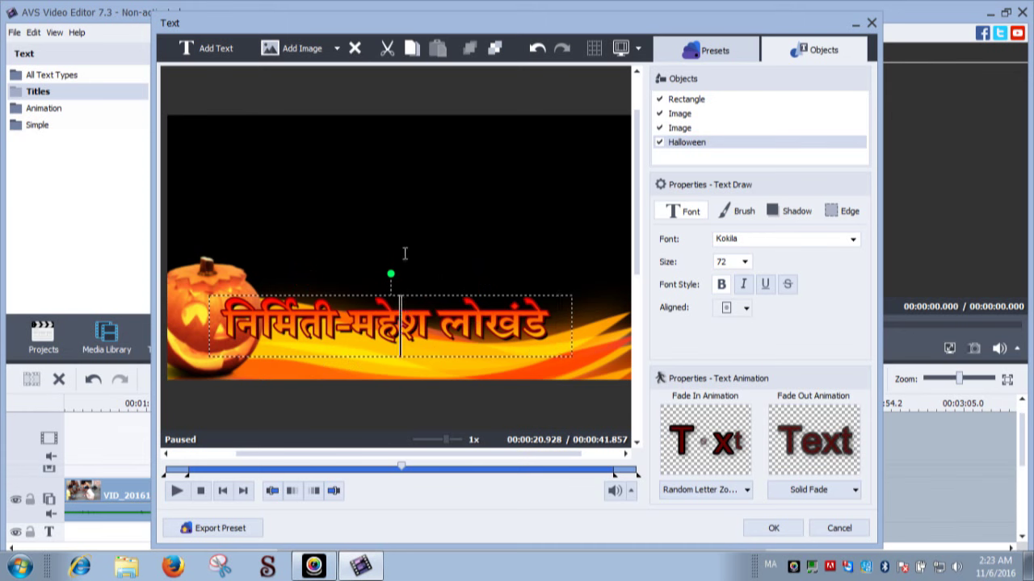
{"action": "key", "text": "shift+Left"}
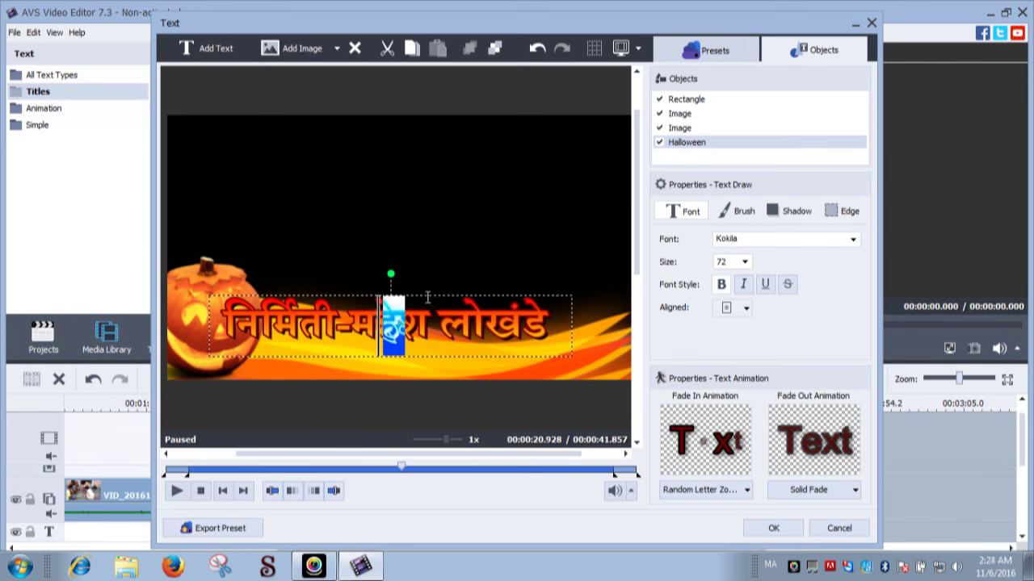
{"action": "left_click", "coordinate": [352, 300]}
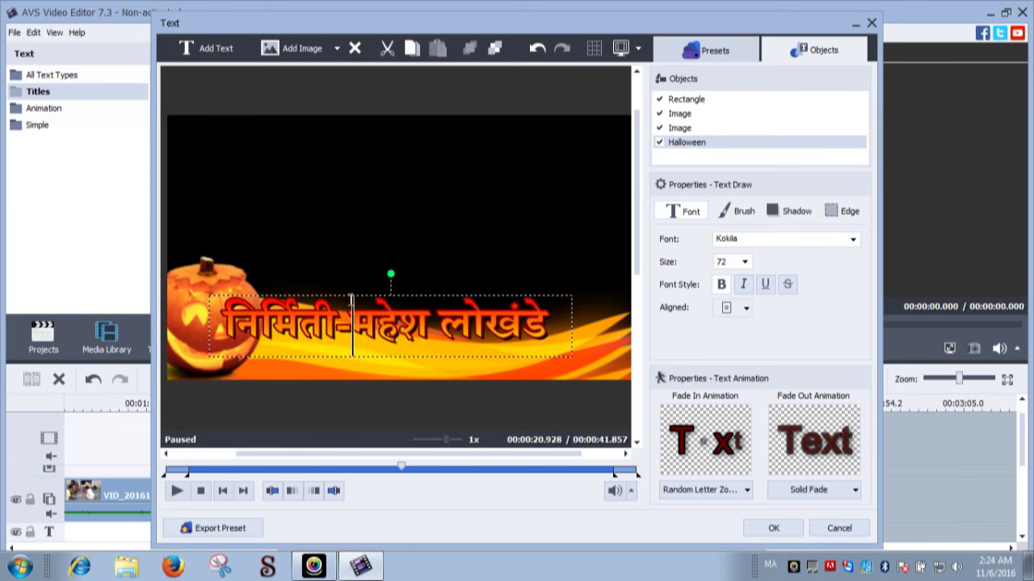
{"action": "left_click", "coordinate": [400, 302]}
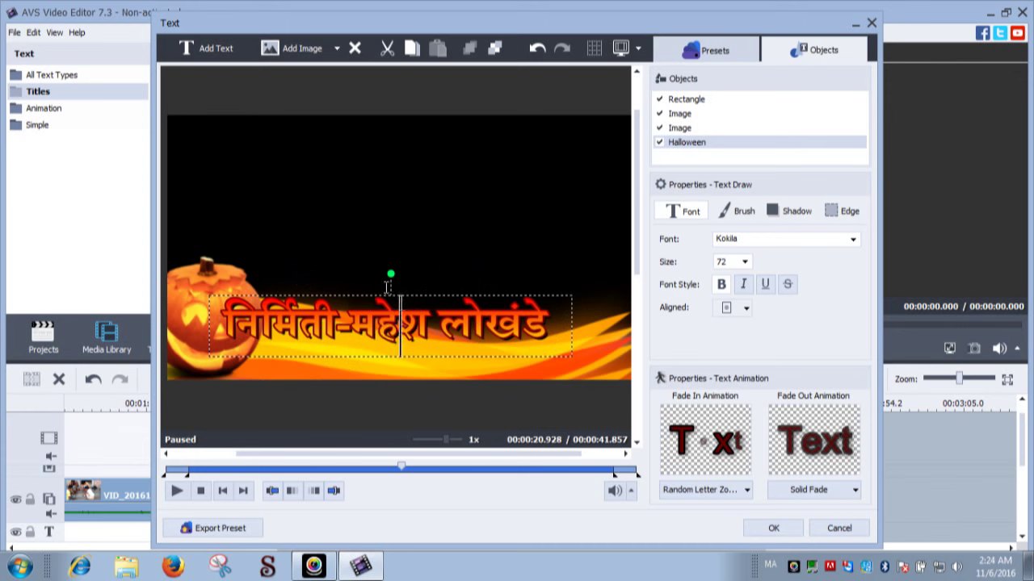
{"action": "key", "text": "shift+Left"}
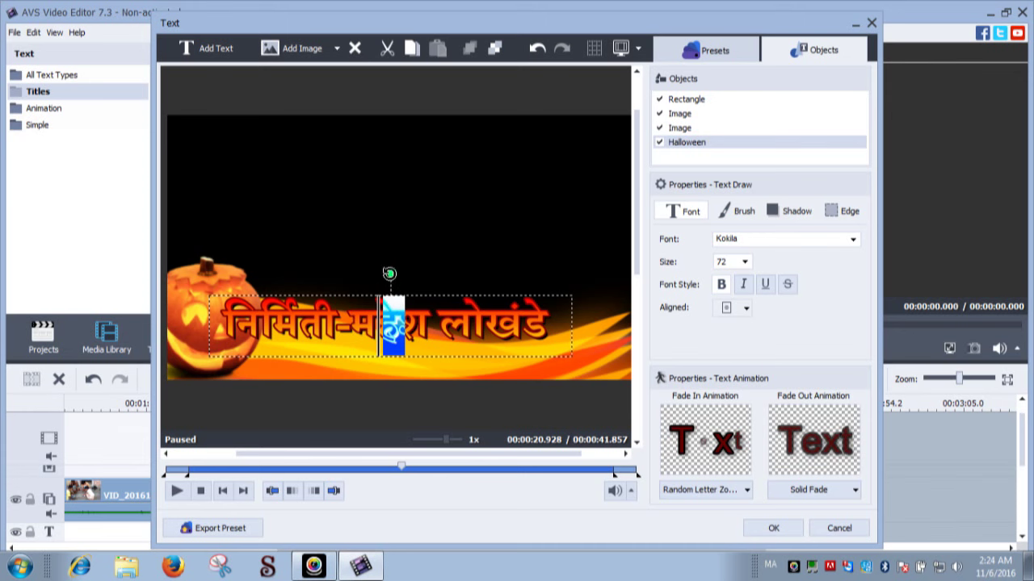
Step: Move the Marathi credit text up into the black area above the pumpkin and apply the title
{"action": "left_click", "coordinate": [345, 293]}
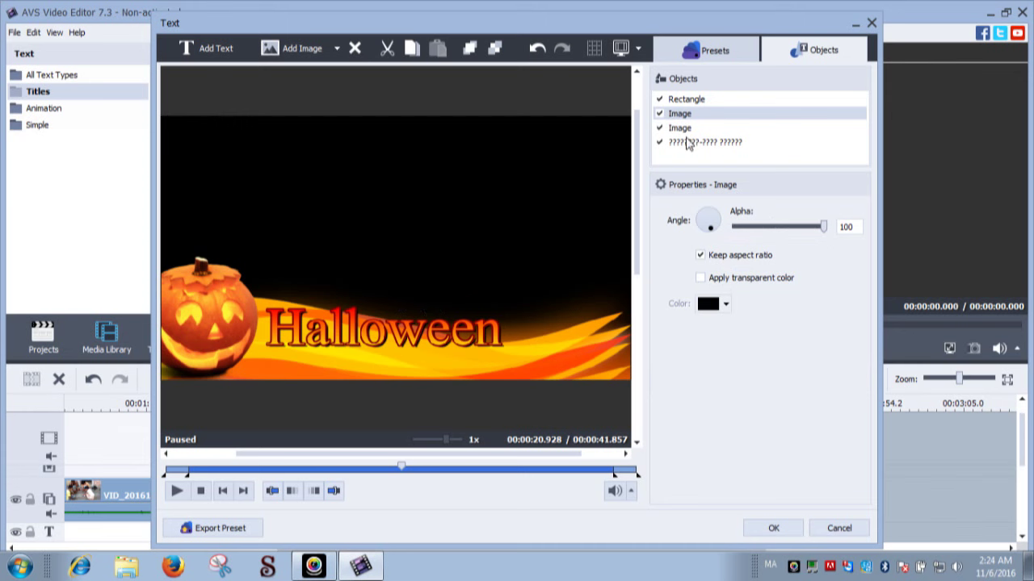
{"action": "left_click", "coordinate": [687, 143]}
{"action": "left_click", "coordinate": [428, 311]}
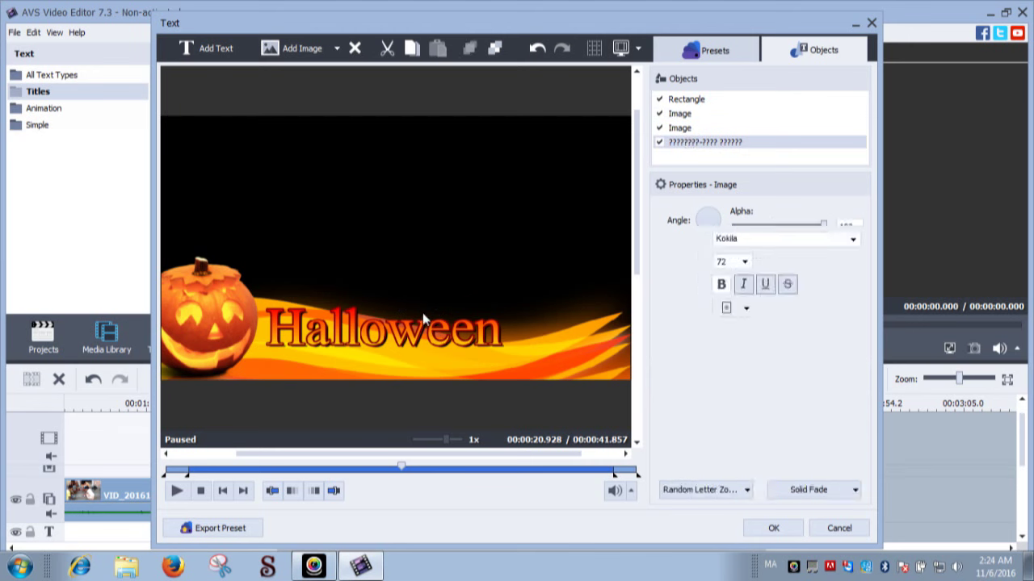
{"action": "left_click_drag", "start_coordinate": [429, 320], "coordinate": [436, 185]}
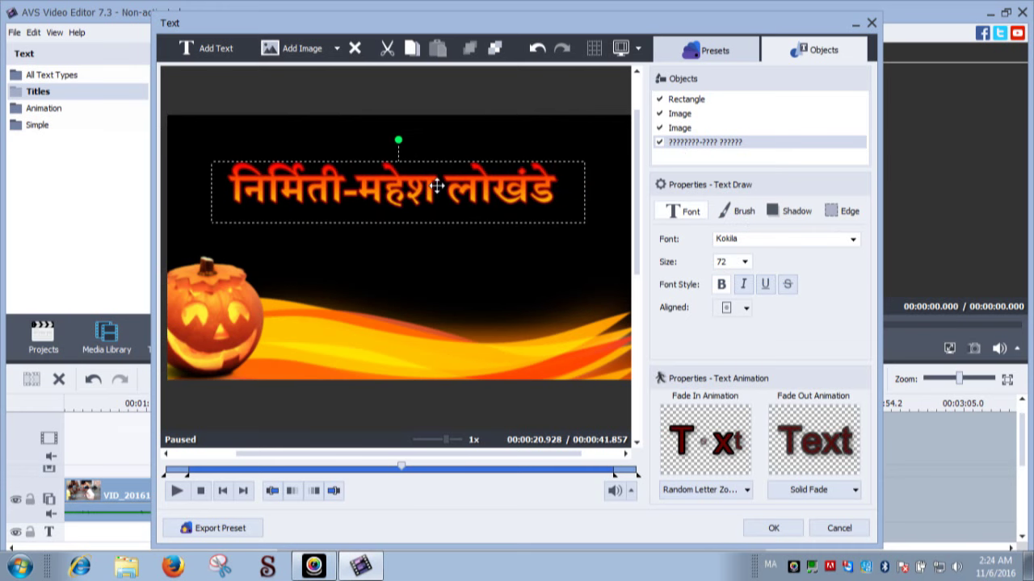
{"action": "left_click", "coordinate": [450, 260]}
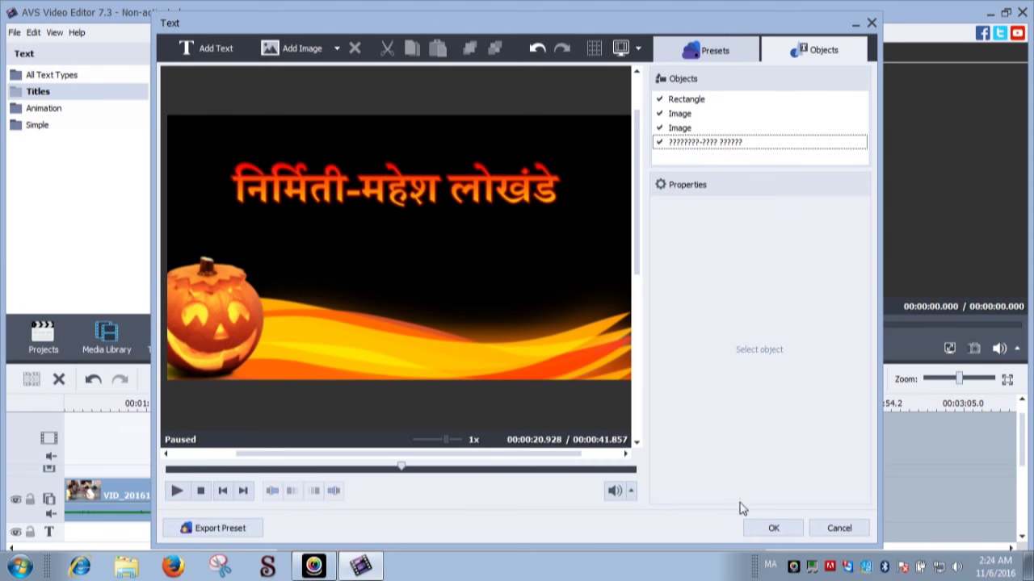
{"action": "left_click", "coordinate": [774, 528]}
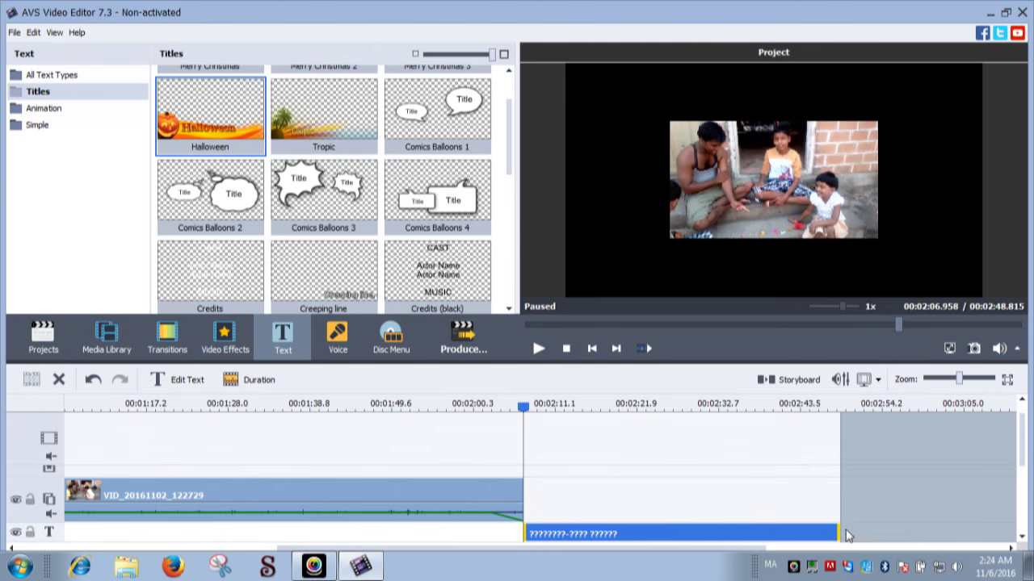
Step: Trim the Halloween credit title to about ten seconds (project 00:02:17.156) and play the ending
{"action": "left_click", "coordinate": [839, 532]}
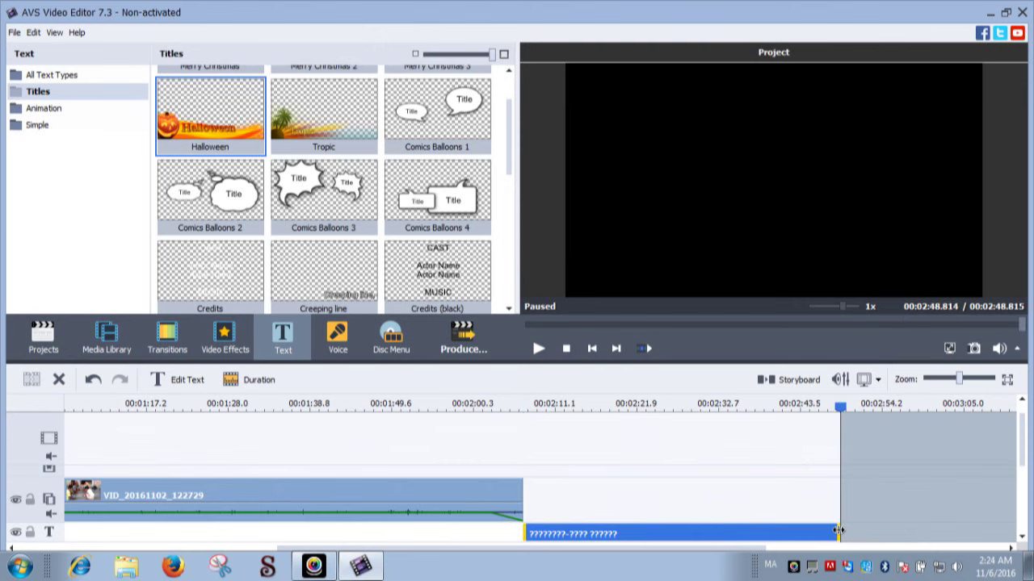
{"action": "left_click_drag", "start_coordinate": [839, 532], "coordinate": [601, 553]}
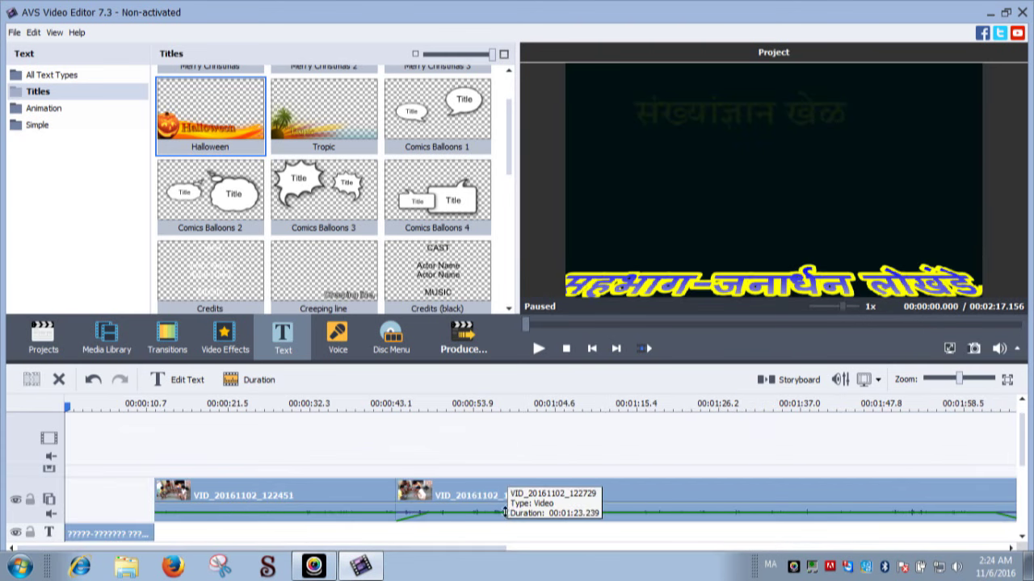
{"action": "left_click", "coordinate": [807, 494]}
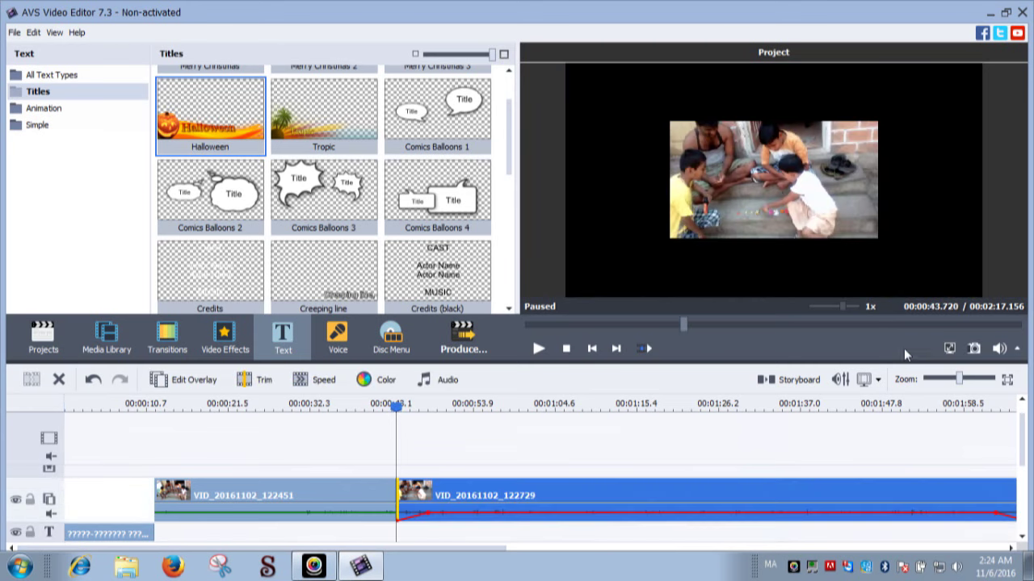
{"action": "left_click", "coordinate": [970, 323]}
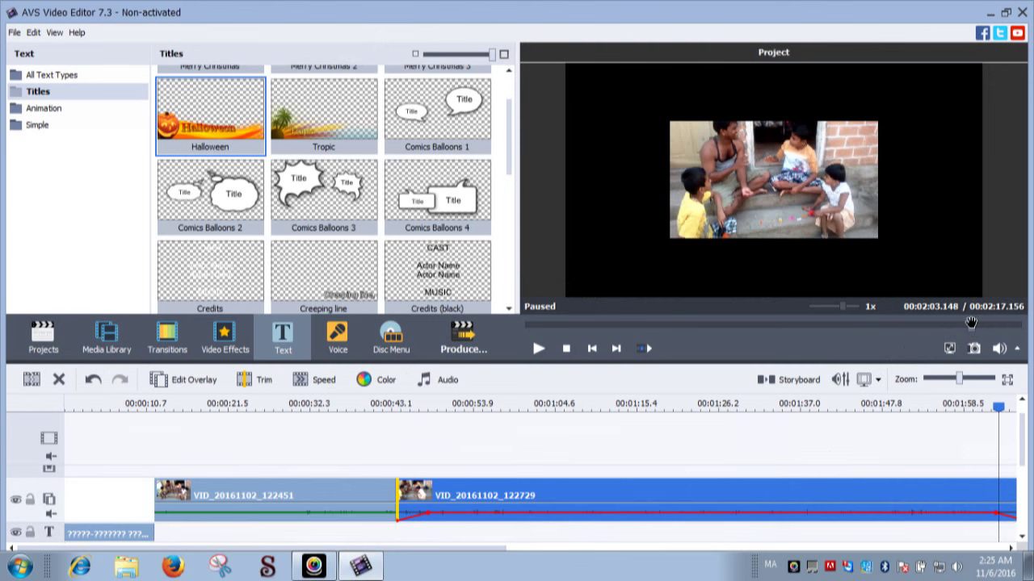
{"action": "left_click", "coordinate": [541, 348]}
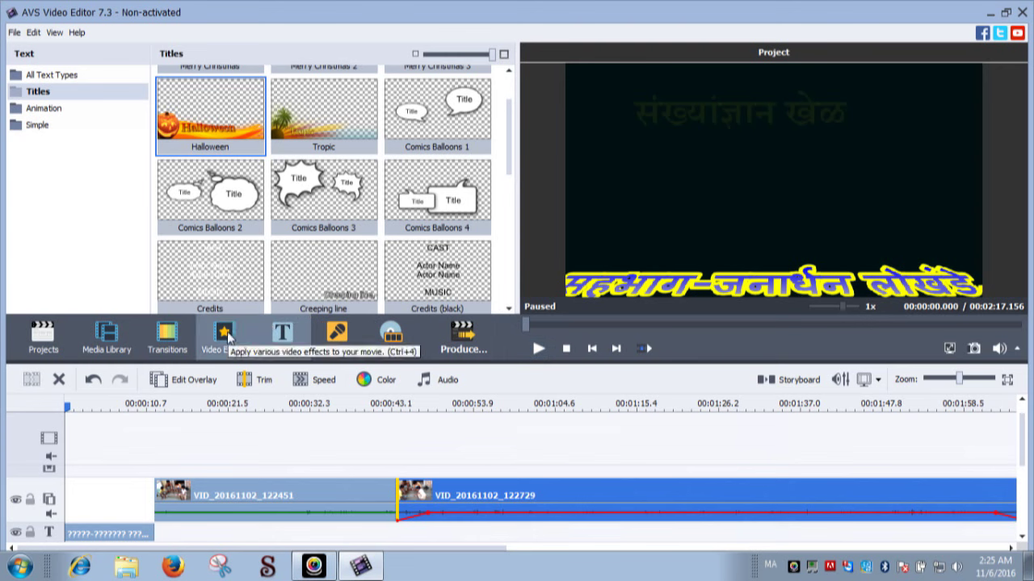
Step: Open the Video Effects gallery for the first field-trip clip and browse the effects
{"action": "left_click", "coordinate": [207, 485]}
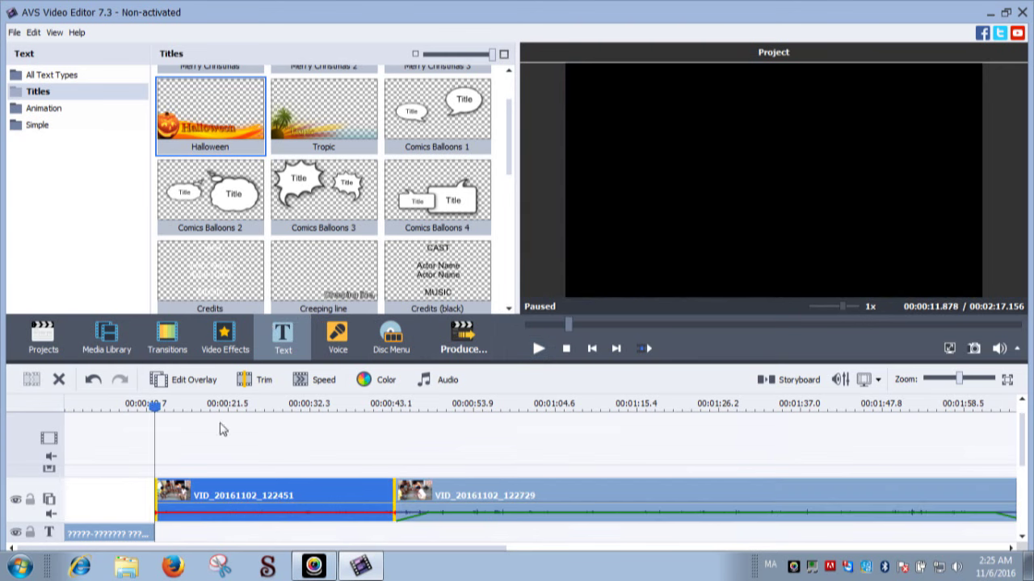
{"action": "left_click", "coordinate": [225, 337]}
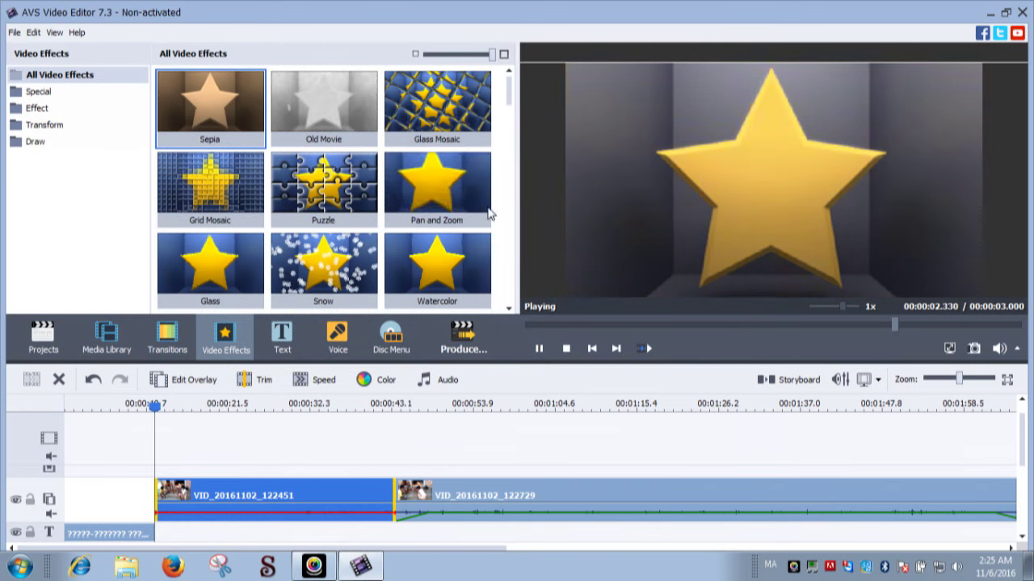
{"action": "scroll", "coordinate": [510, 129], "scroll_direction": "down", "scroll_amount": 2}
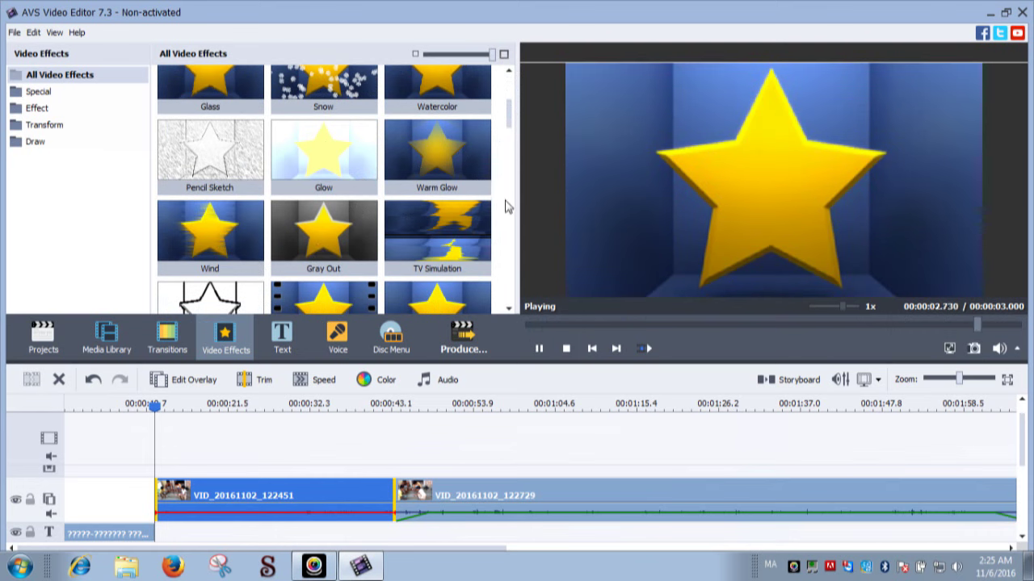
{"action": "scroll", "coordinate": [509, 211], "scroll_direction": "down", "scroll_amount": 2}
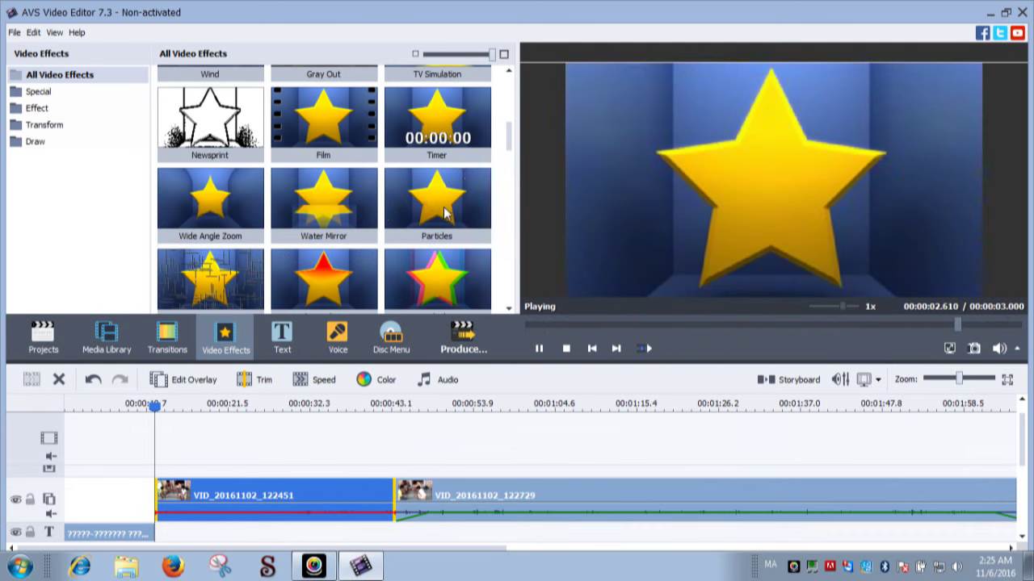
{"action": "scroll", "coordinate": [512, 202], "scroll_direction": "down", "scroll_amount": 3}
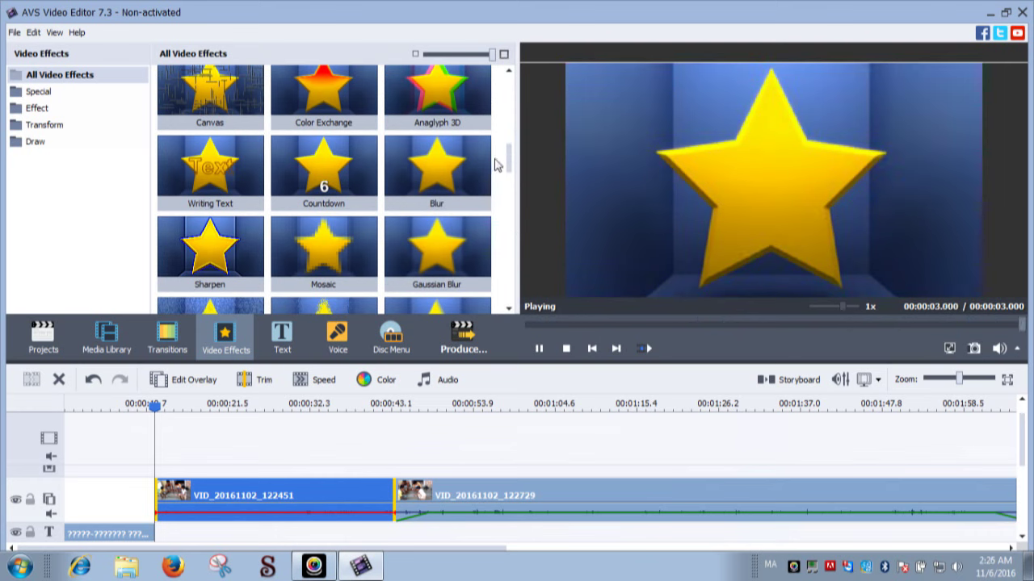
{"action": "scroll", "coordinate": [511, 134], "scroll_direction": "up", "scroll_amount": 3}
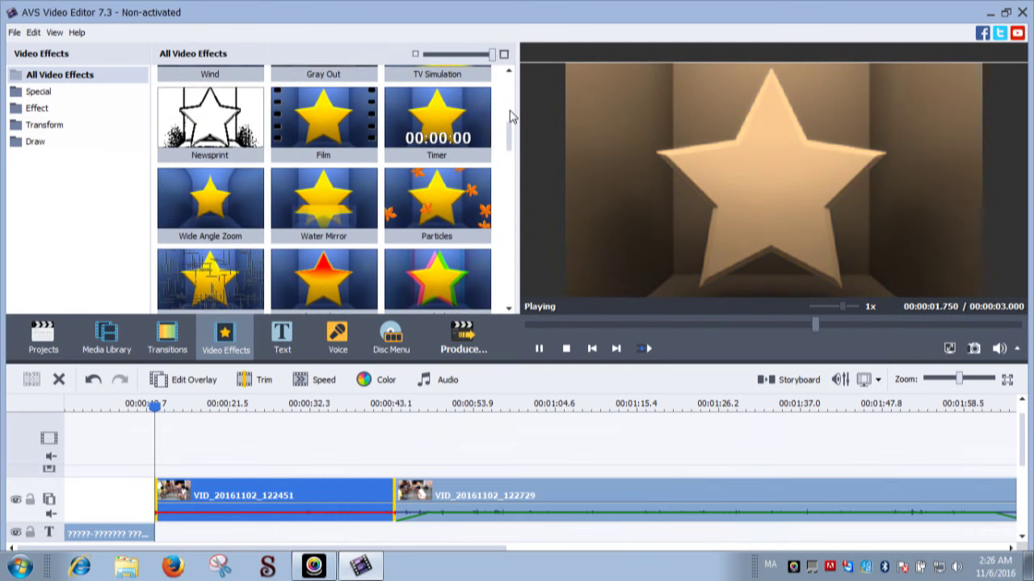
{"action": "scroll", "coordinate": [506, 192], "scroll_direction": "down", "scroll_amount": 4}
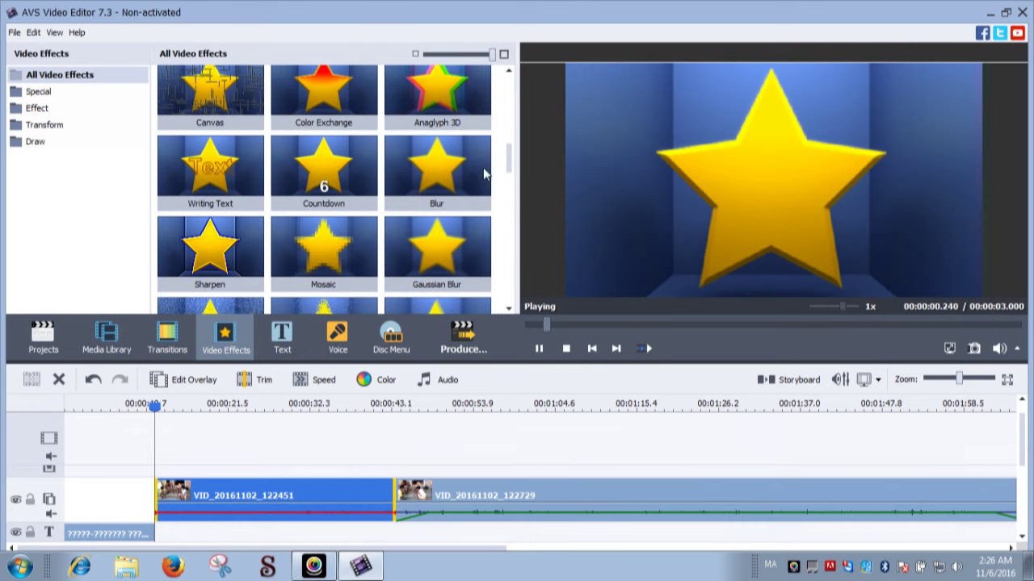
Step: Preview the Anaglyph 3D and Snow effects, then deselect the first clip
{"action": "left_click", "coordinate": [437, 98]}
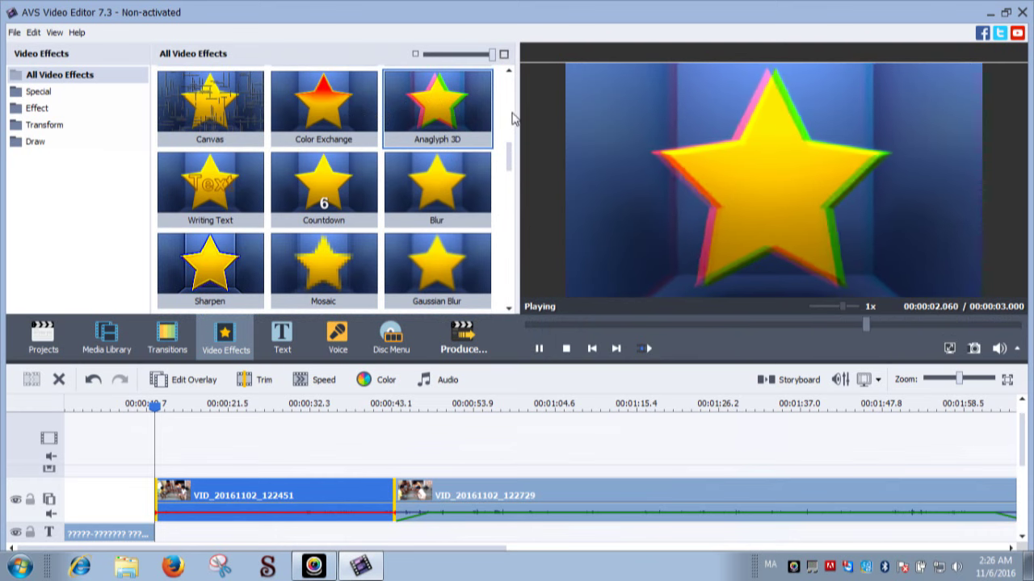
{"action": "scroll", "coordinate": [501, 129], "scroll_direction": "up", "scroll_amount": 2}
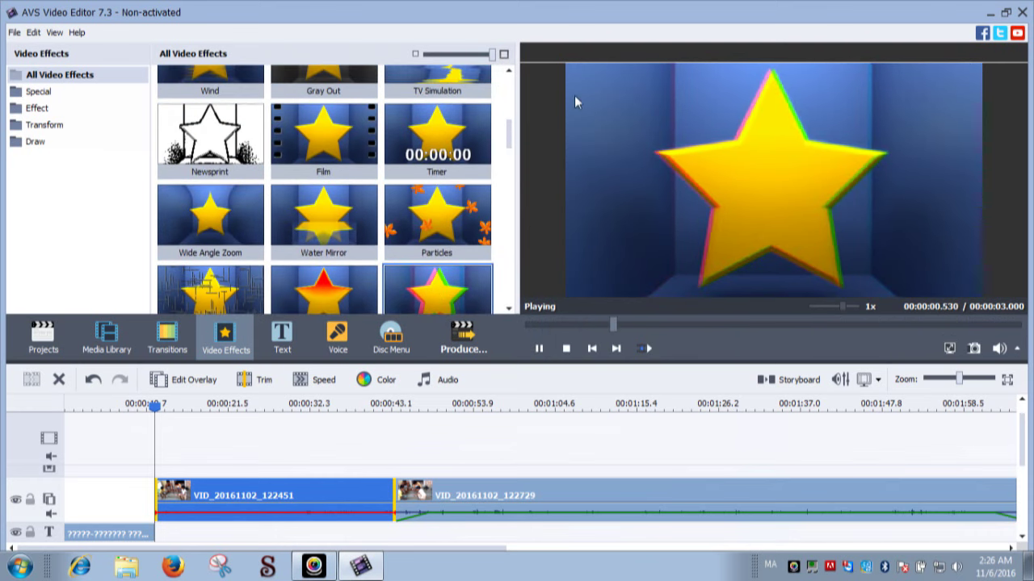
{"action": "scroll", "coordinate": [505, 98], "scroll_direction": "up", "scroll_amount": 2}
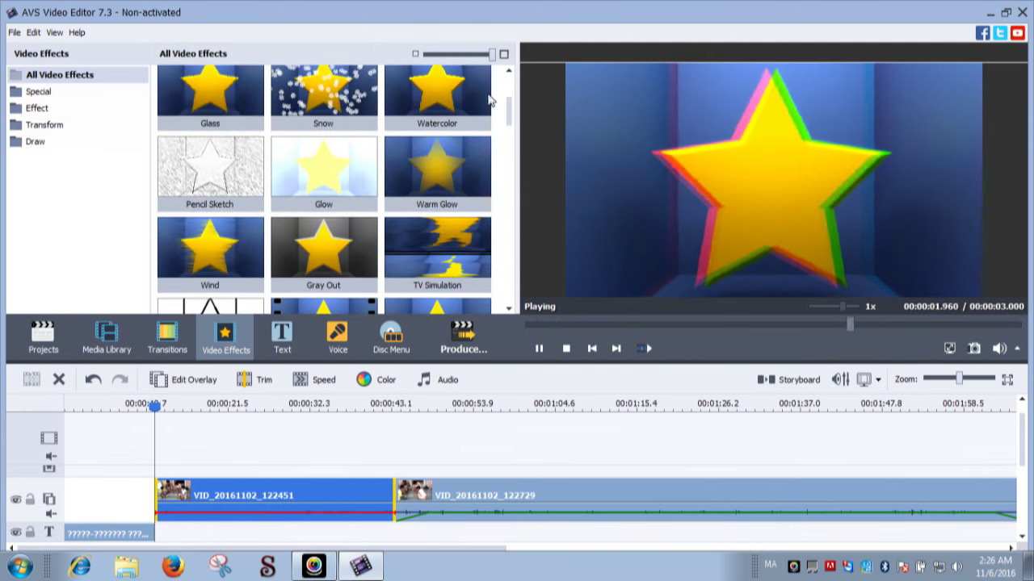
{"action": "left_click", "coordinate": [343, 103]}
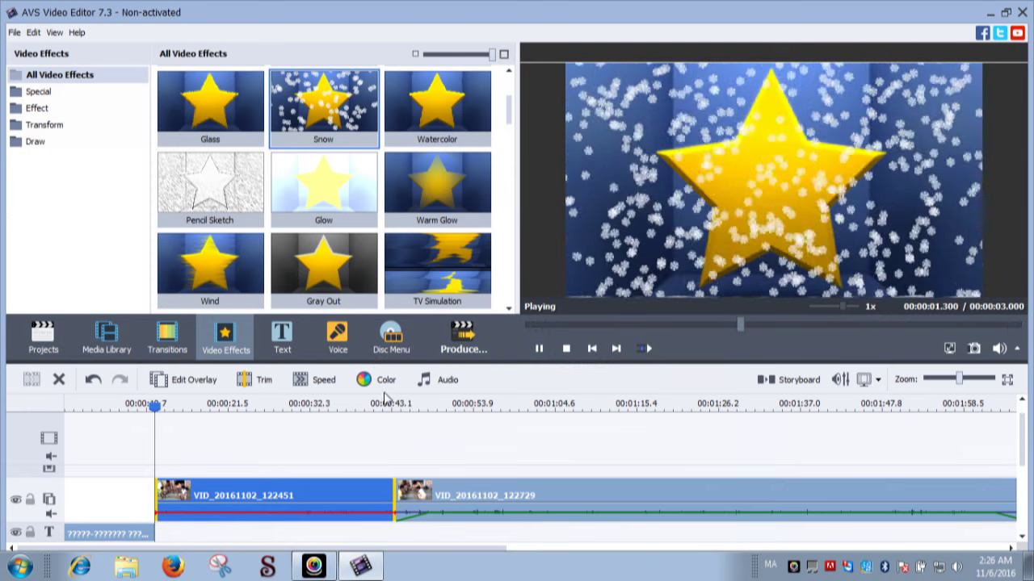
{"action": "left_click", "coordinate": [119, 441]}
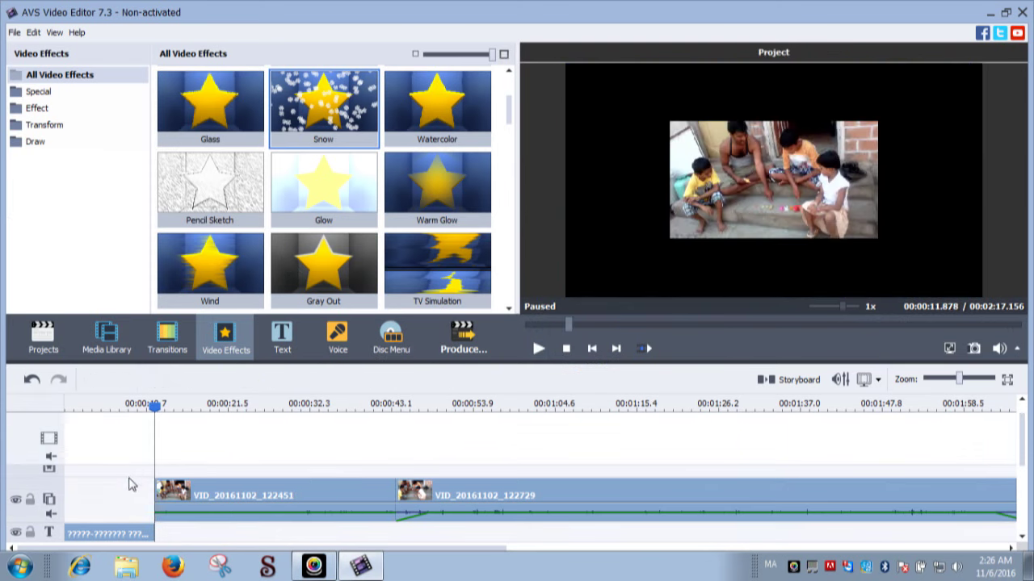
{"action": "left_click", "coordinate": [115, 530]}
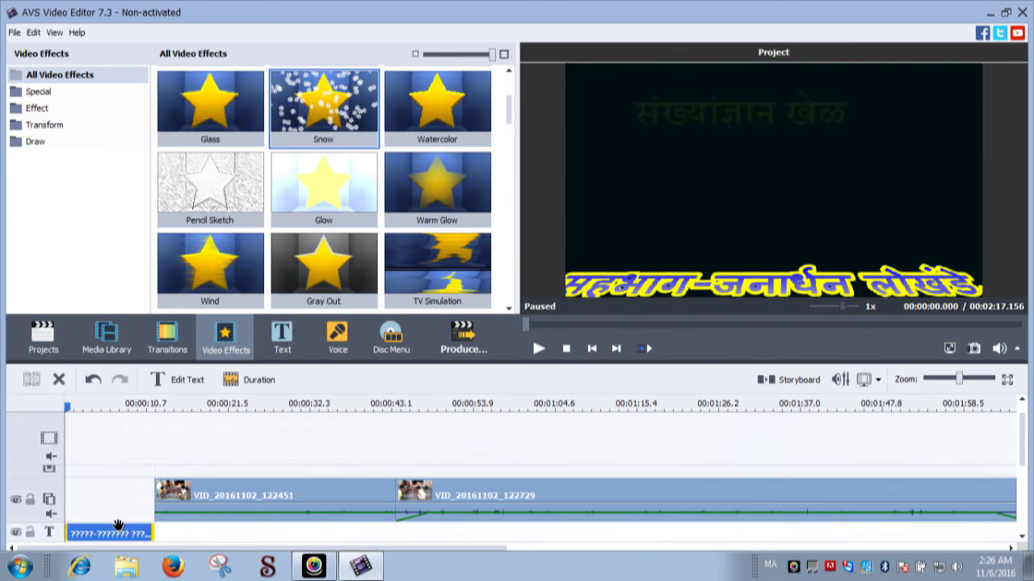
{"action": "left_click", "coordinate": [465, 338]}
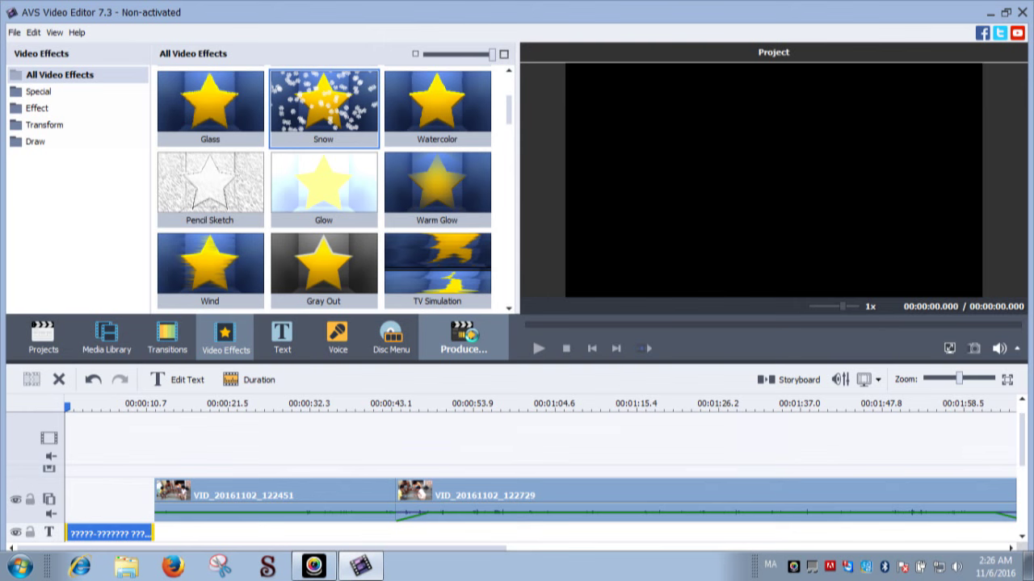
{"action": "left_click", "coordinate": [314, 565]}
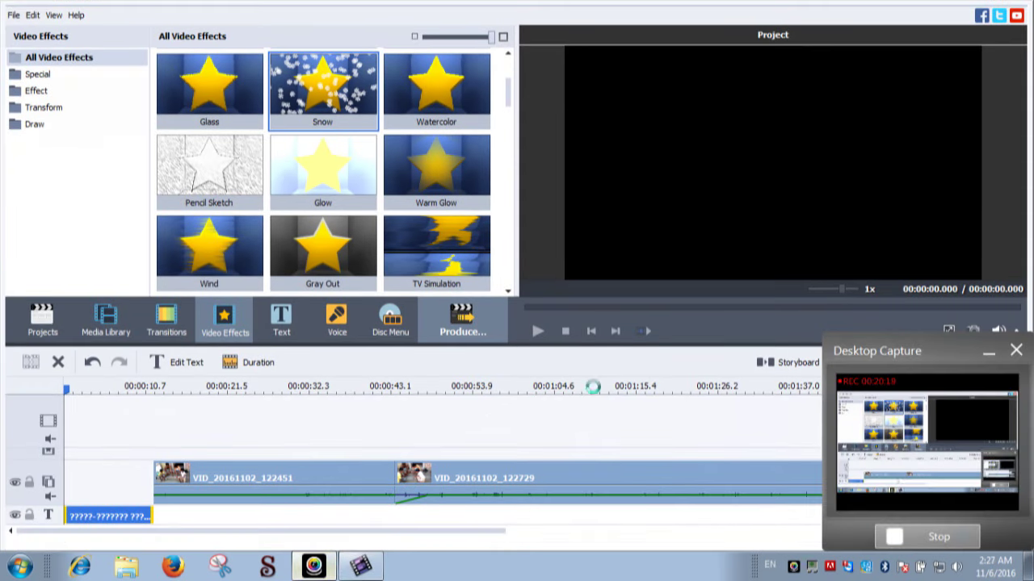